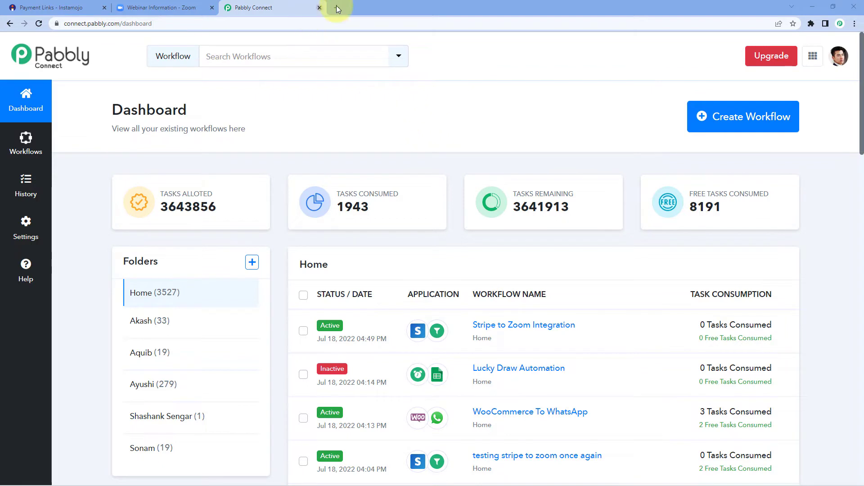
Step: Load pabbly.com/connect in a new browser tab, then close the extra Pabbly tab
click(337, 7)
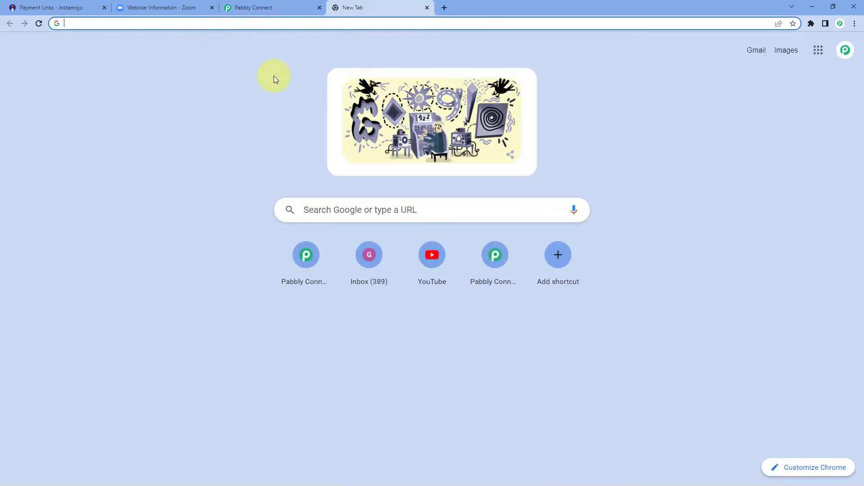
text(pabbly.co)
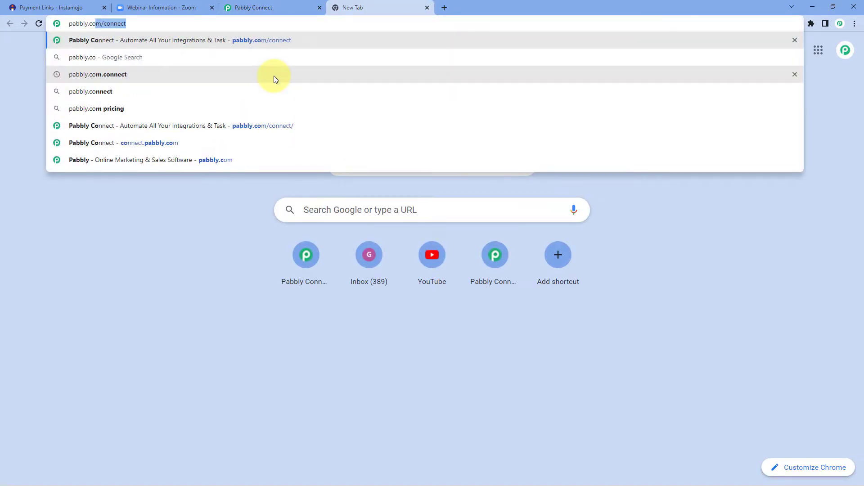
text(m/connect)
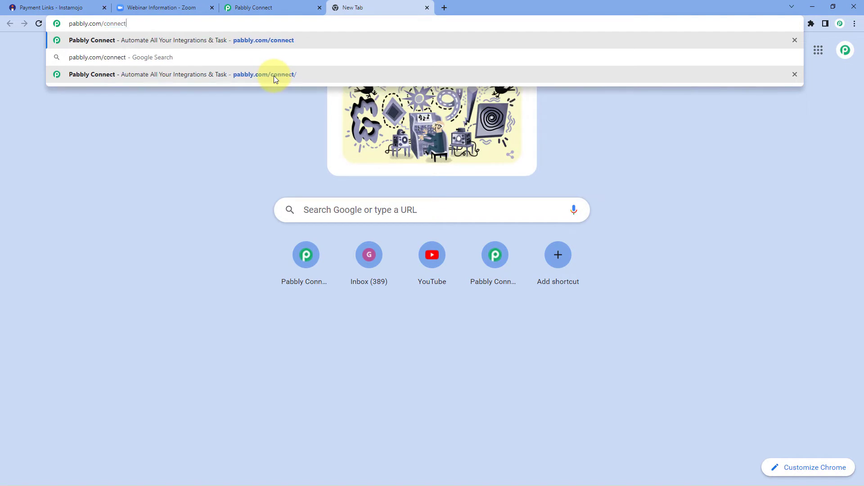
click(274, 76)
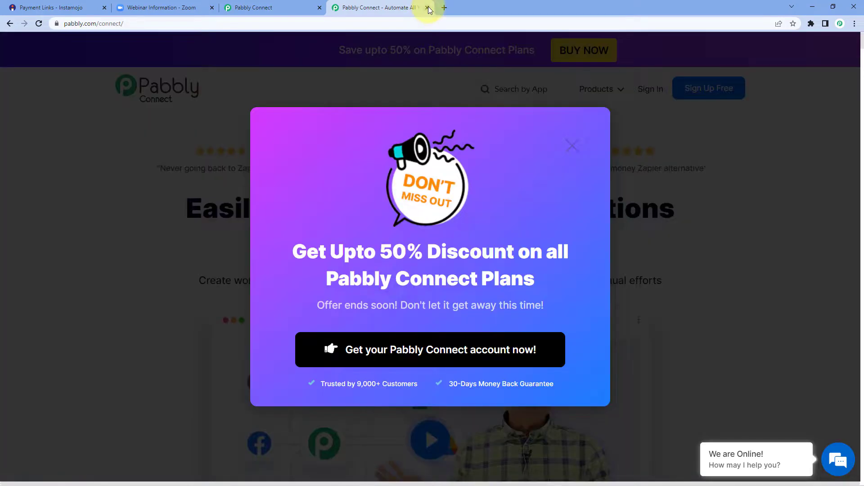
click(427, 8)
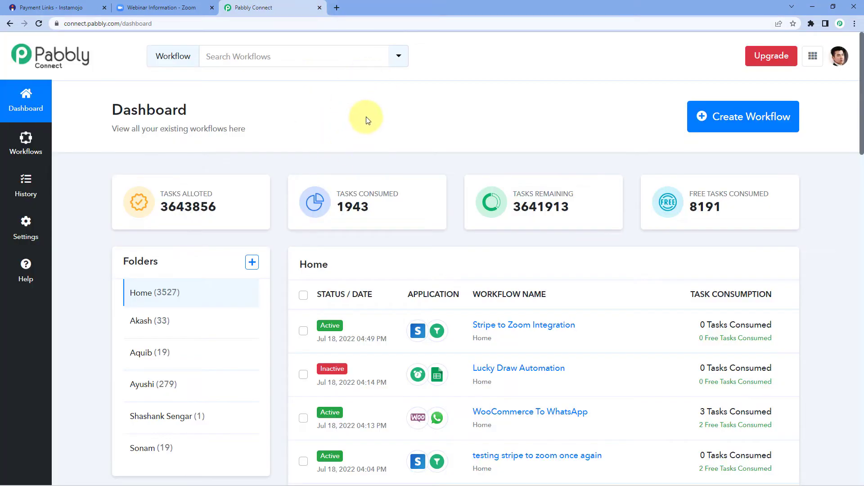
Step: Create a new workflow named 'Instamojo to Zoom'
click(708, 118)
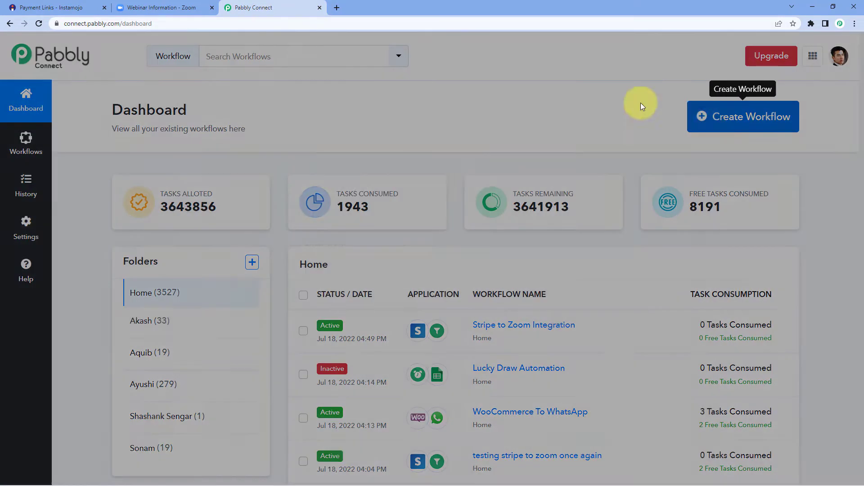
click(427, 224)
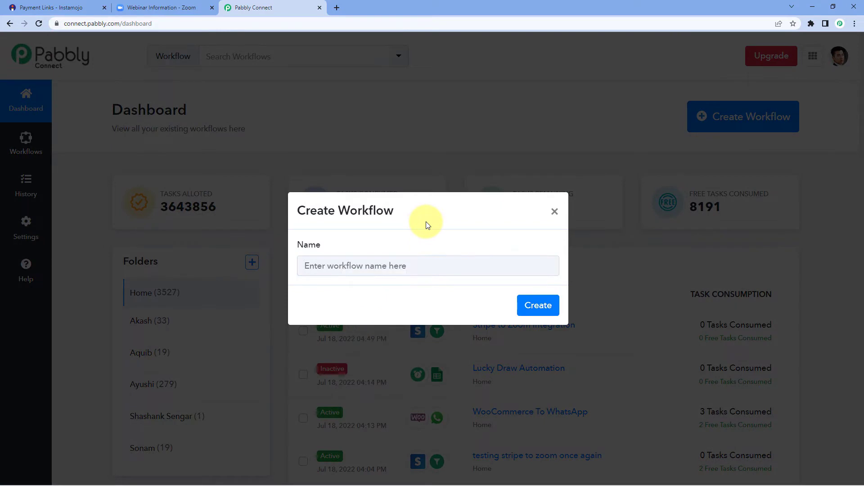
click(350, 264)
text(Instamoj)
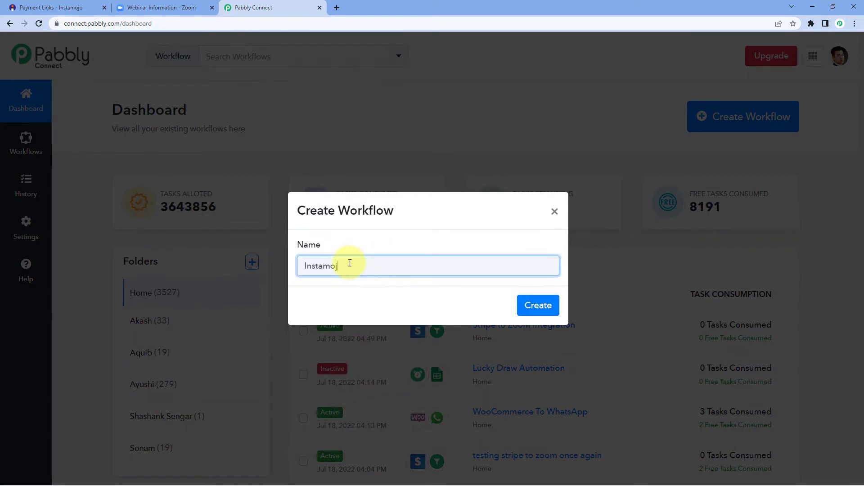
text(o to Zoom)
click(545, 312)
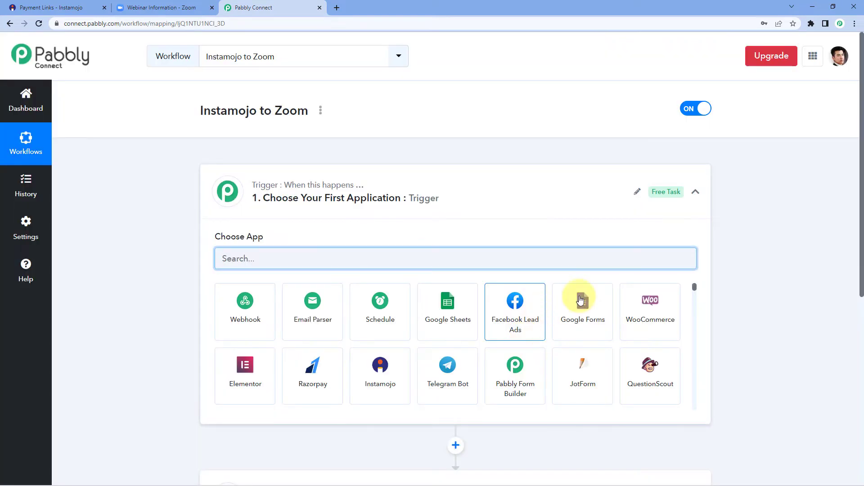
Step: Expand the trigger step, search 'Instamo' and pick Instamojo as the trigger app
scroll(135, 207, down, 1)
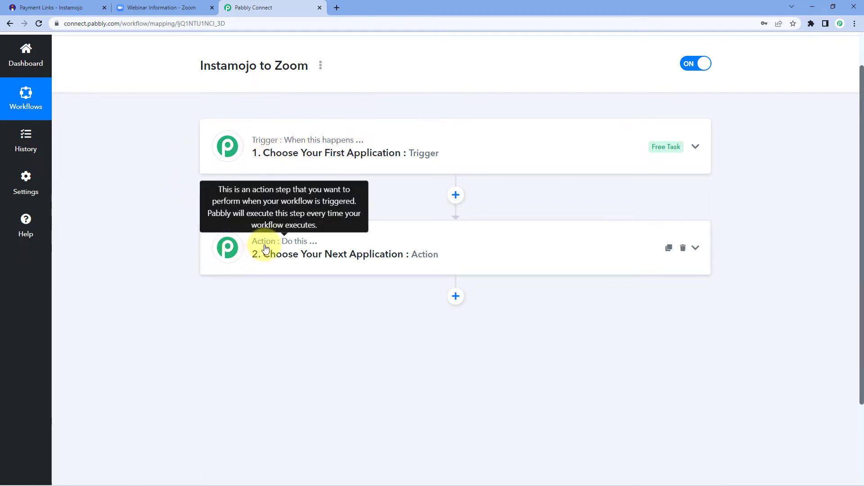
click(378, 150)
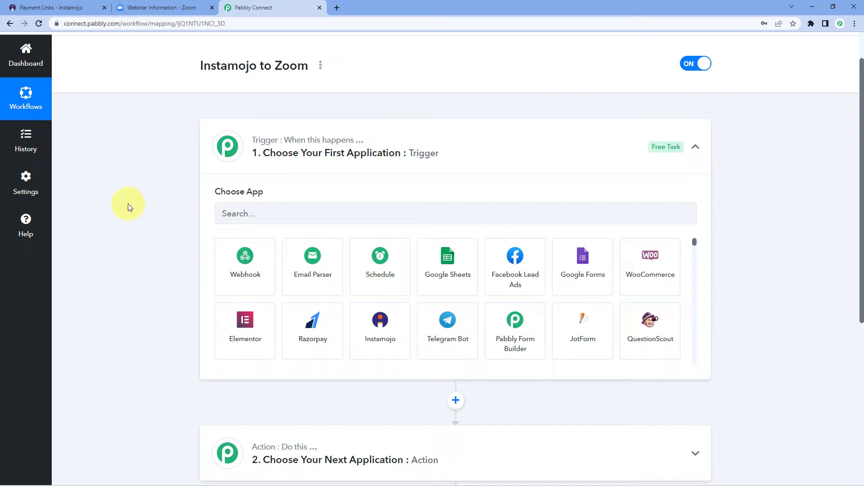
scroll(128, 203, down, 1)
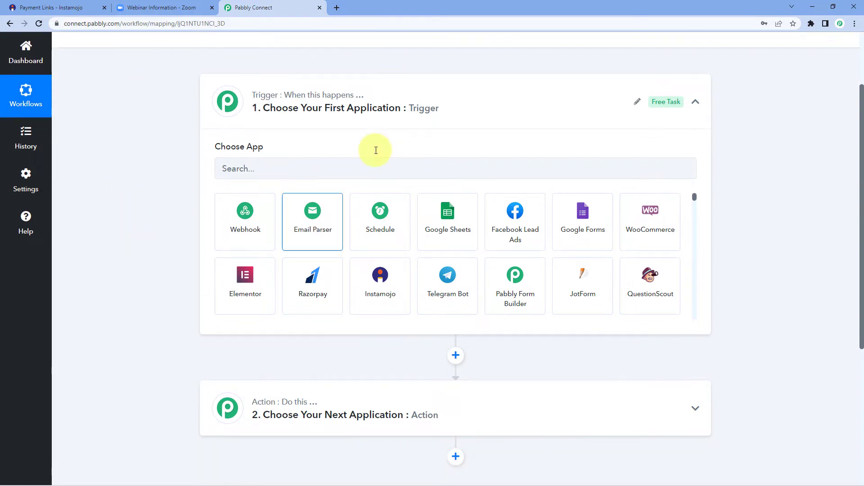
click(262, 169)
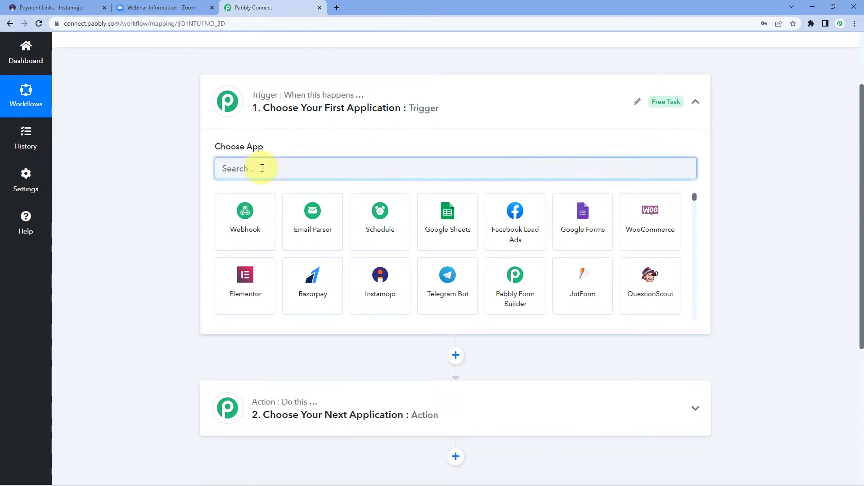
text(Instamojo)
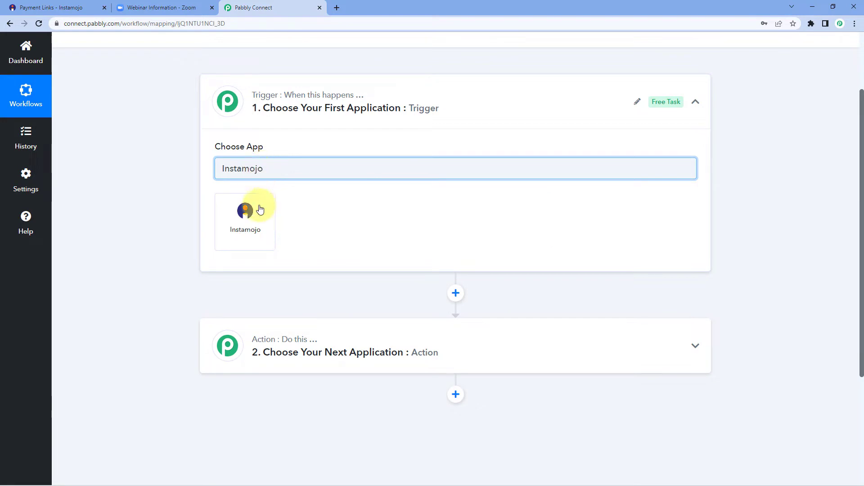
click(260, 222)
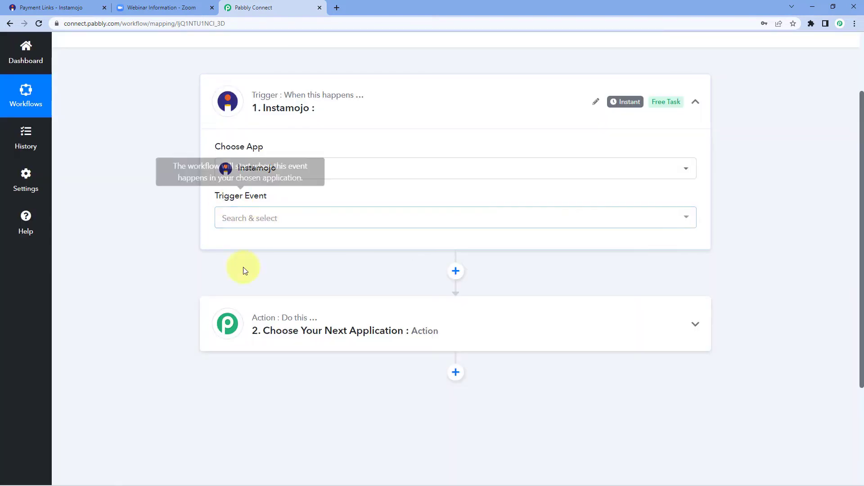
Step: Set the trigger event to New Sale, copy its webhook URL, and go to Instamojo Payment Links
click(301, 220)
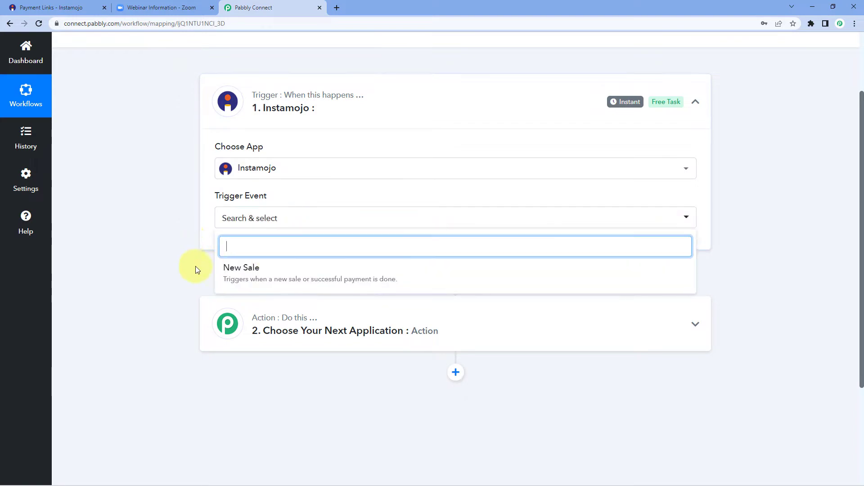
click(282, 269)
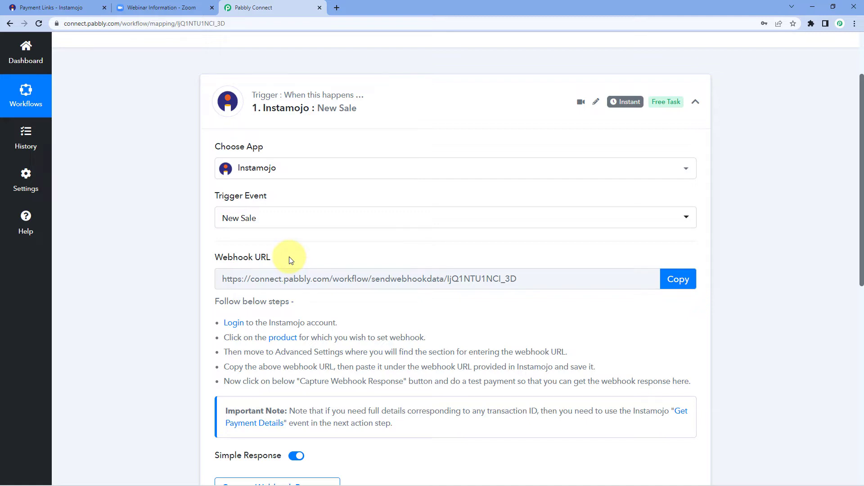
scroll(291, 260, down, 1)
drag(223, 273, 688, 335)
click(621, 310)
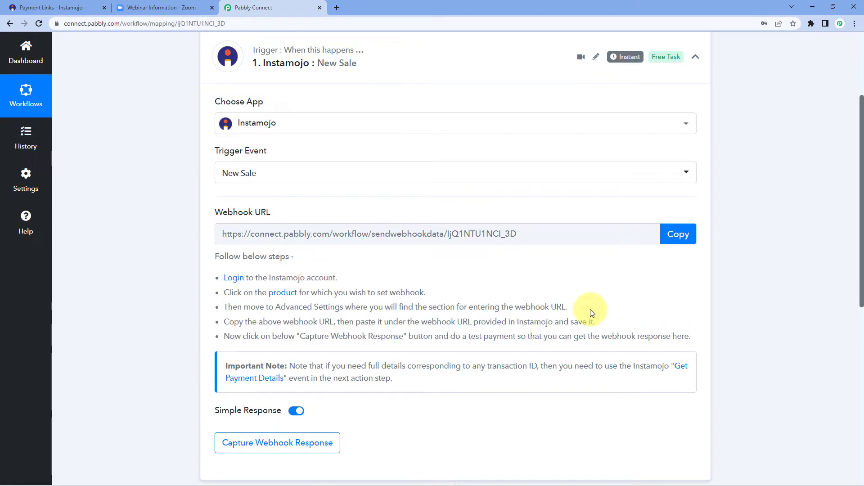
click(677, 234)
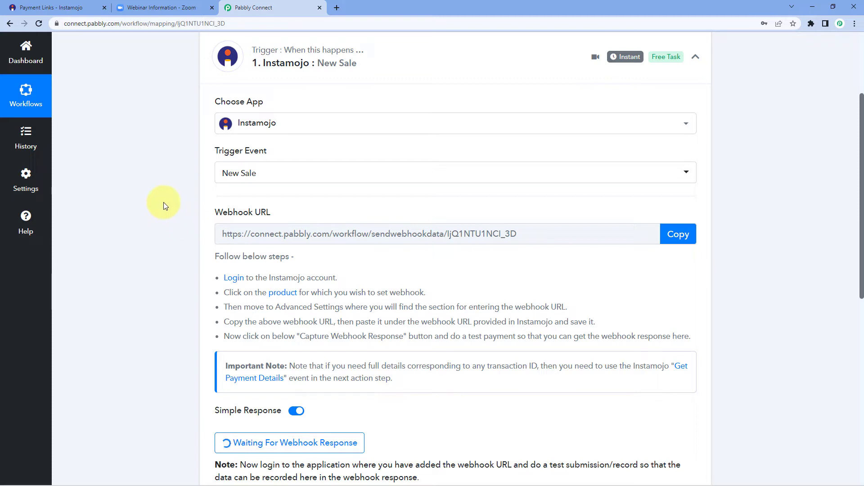
click(75, 8)
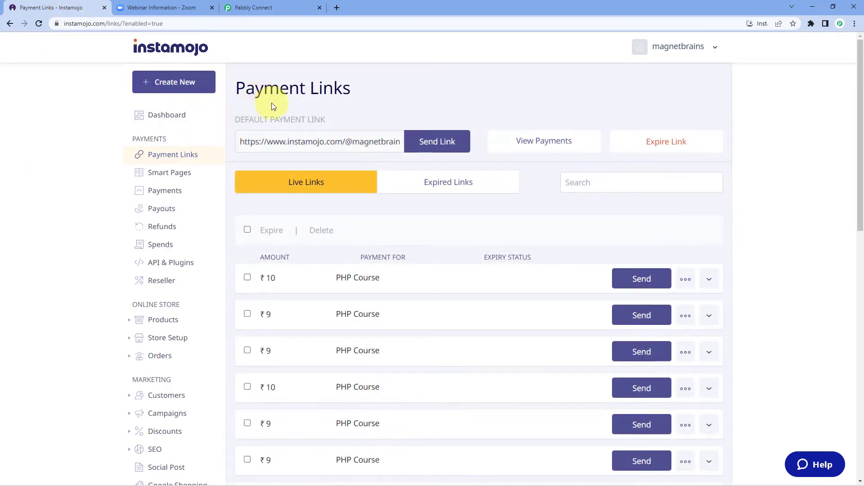
Step: Start a new Smart Link payment link with the purpose 'Registration for Conference'
click(180, 87)
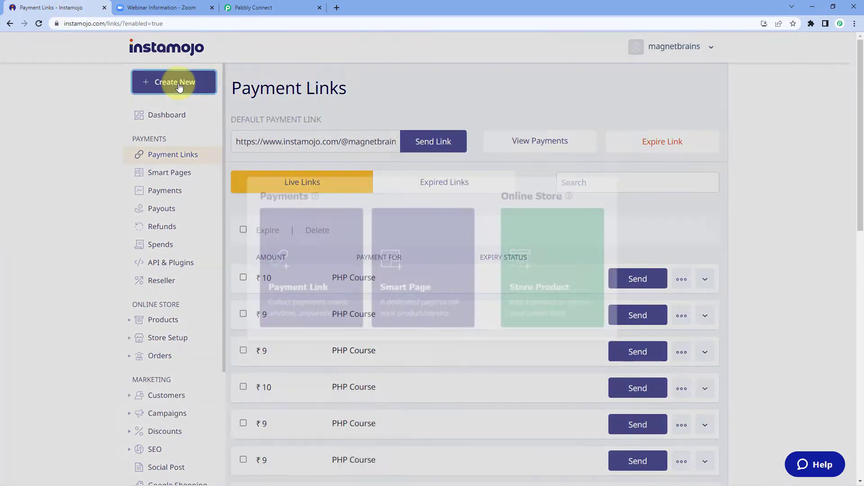
click(291, 310)
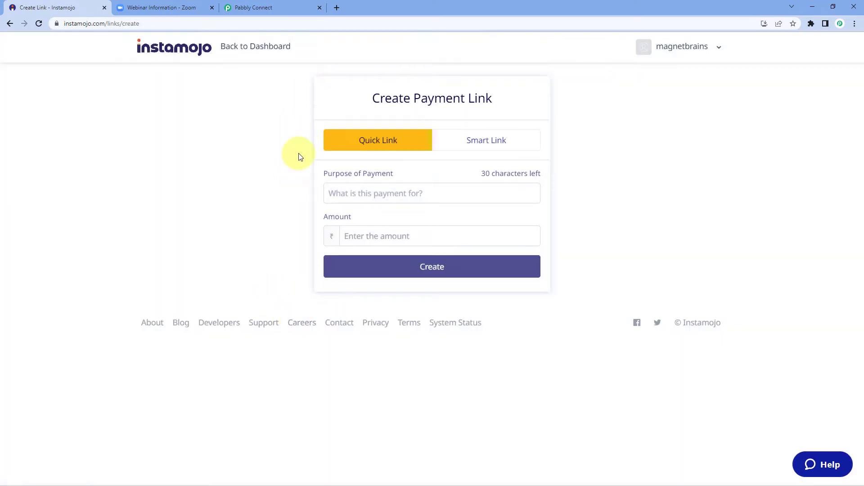
click(483, 147)
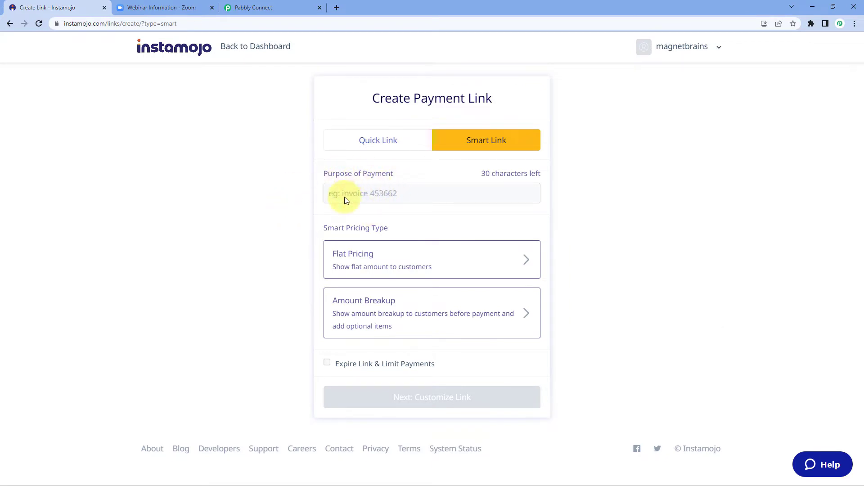
click(410, 193)
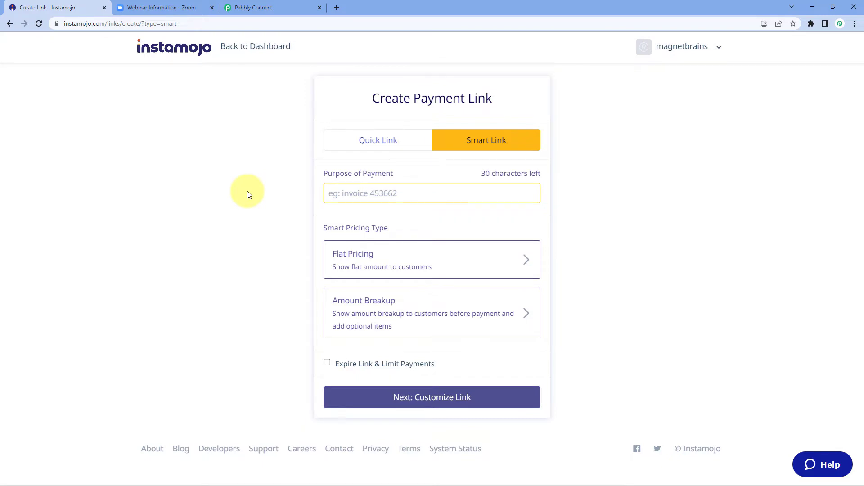
text(Registration for Devel)
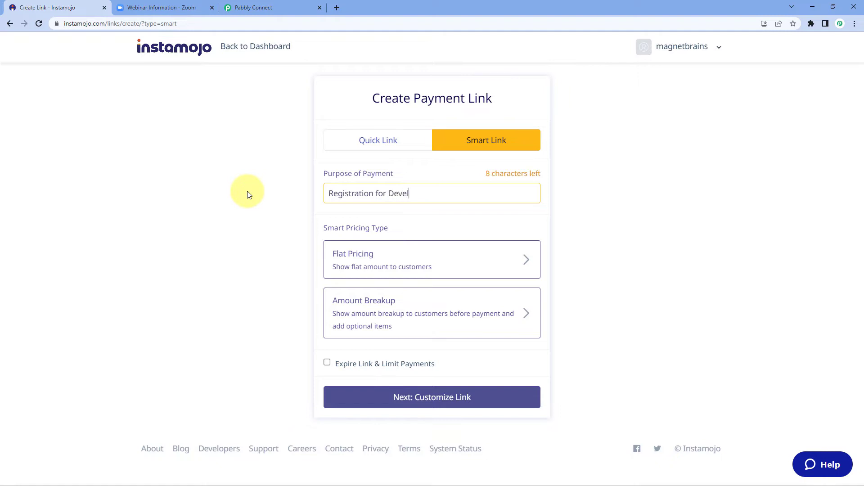
text(opers Conference )
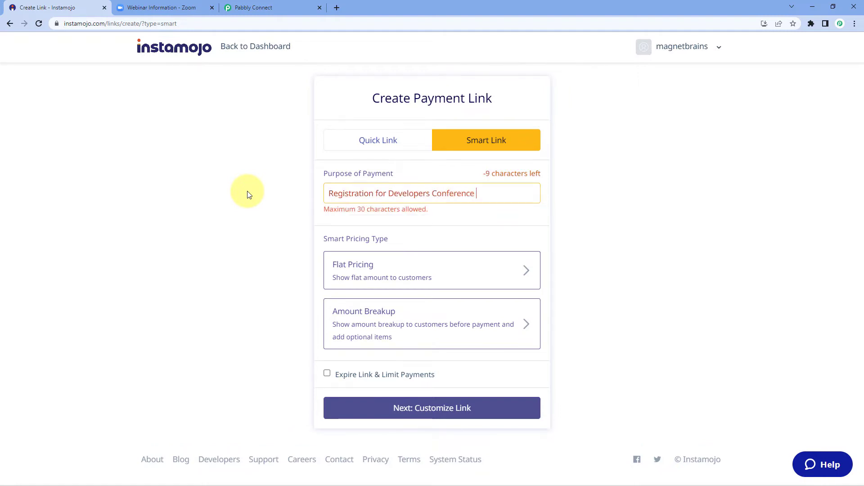
text(Webinar)
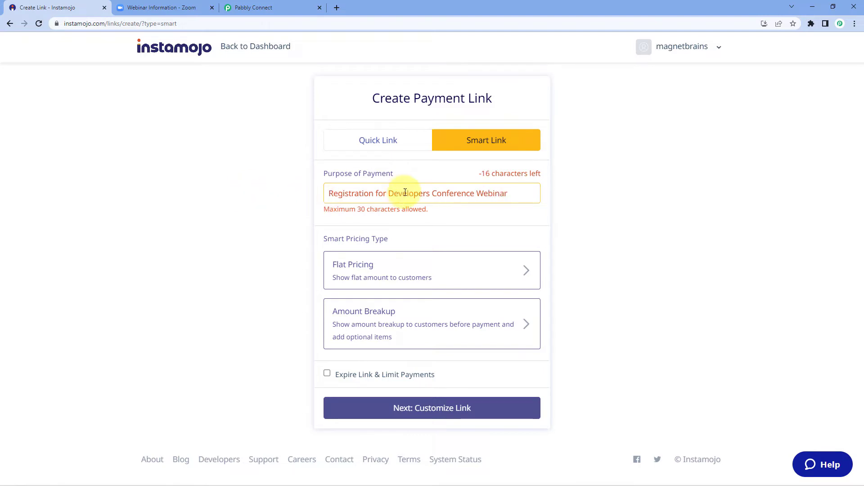
drag(511, 193, 478, 194)
key(BackSpace)
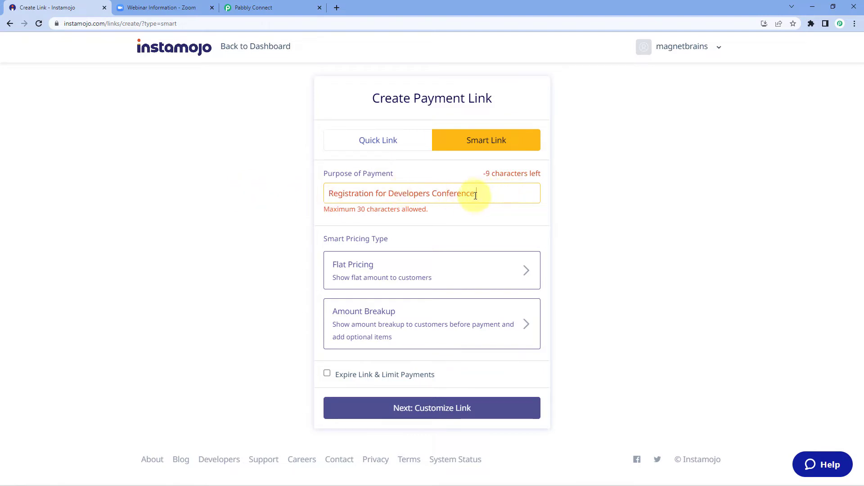
double_click(408, 193)
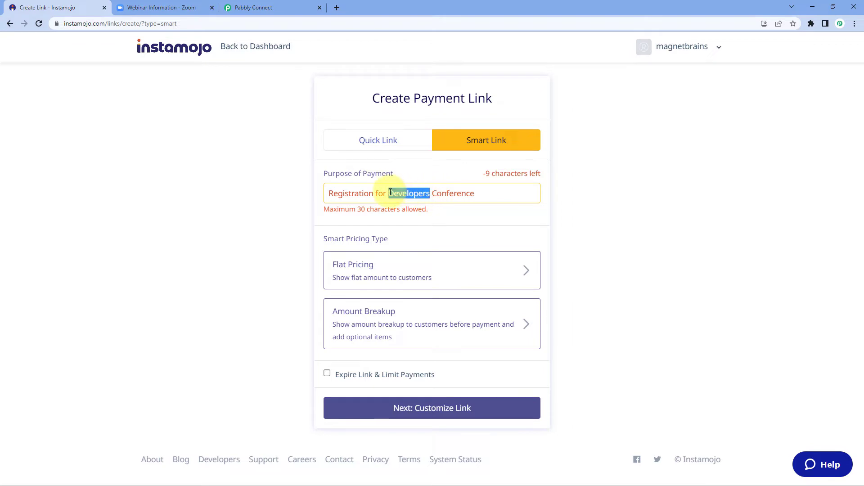
key(BackSpace)
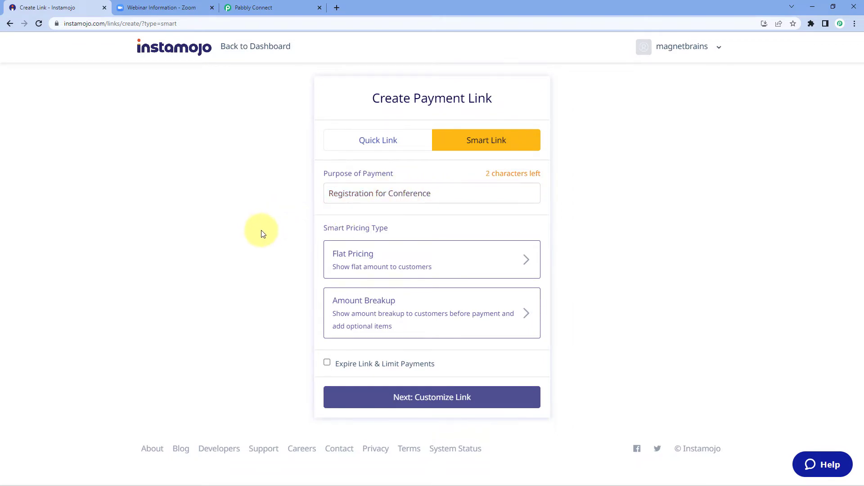
Step: Give the link flat pricing of 9 and continue to customizing it
click(408, 261)
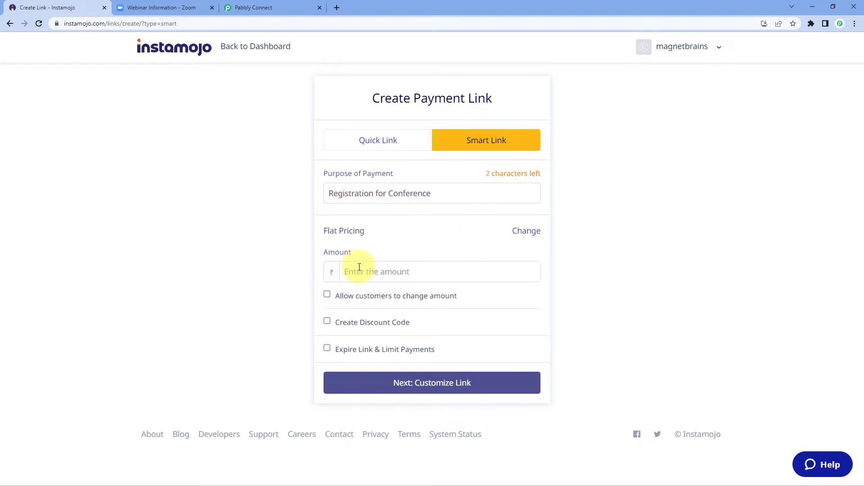
text(9)
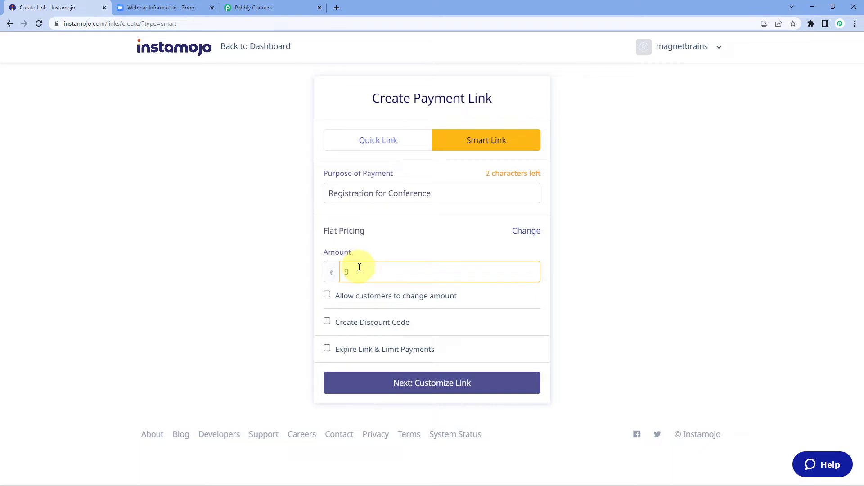
click(293, 276)
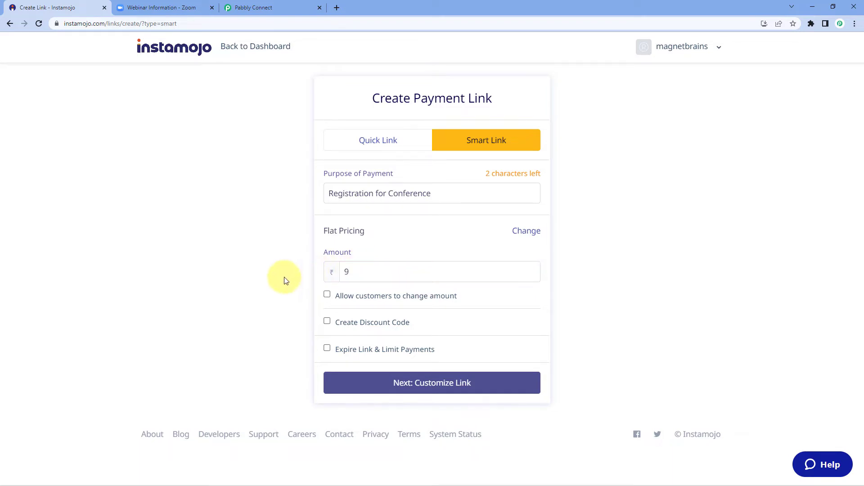
click(445, 384)
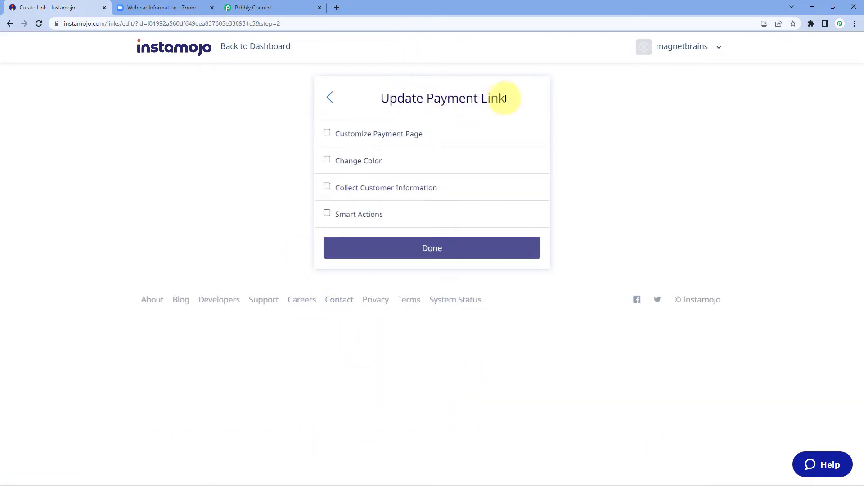
Step: Enable Smart Actions and Add Webhook, pasting the Pabbly Connect webhook URL into the webhook field
click(327, 214)
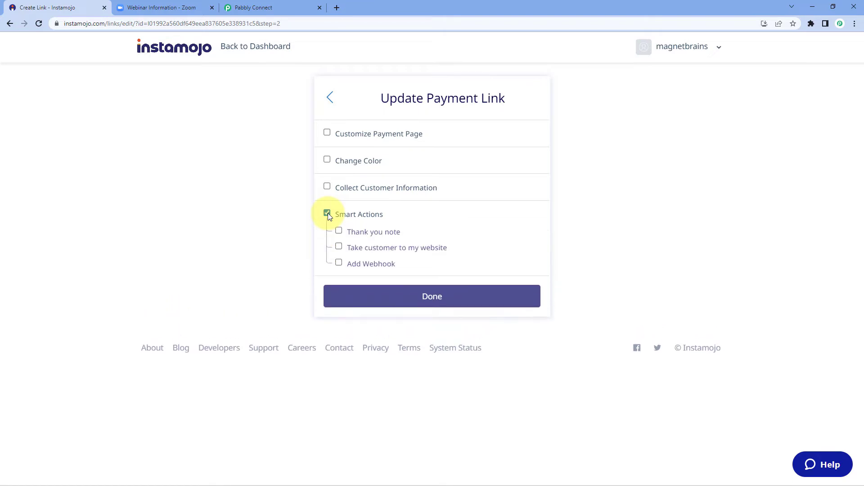
click(338, 264)
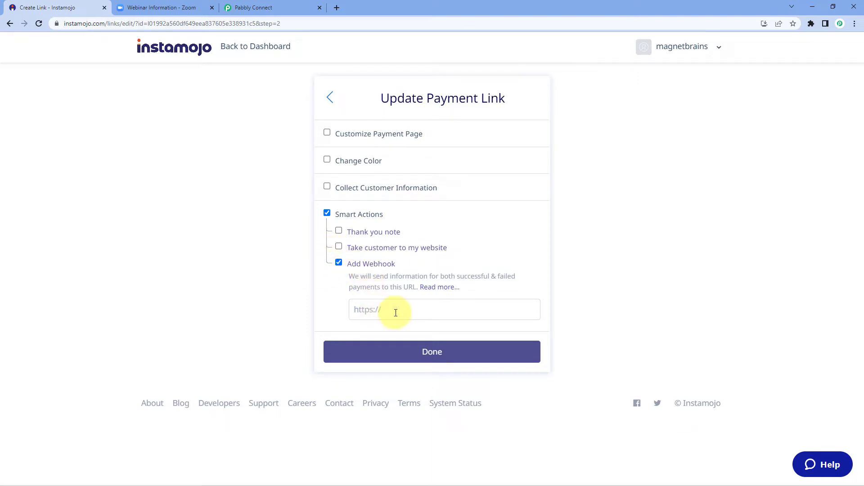
click(261, 5)
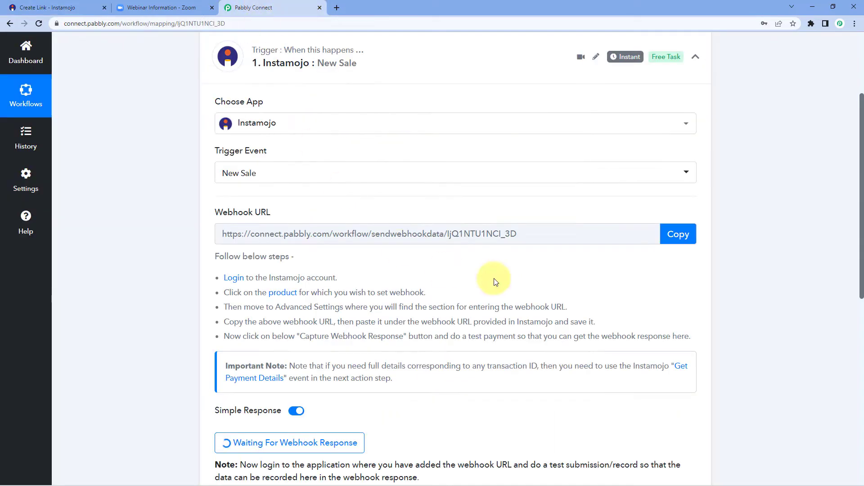
click(679, 235)
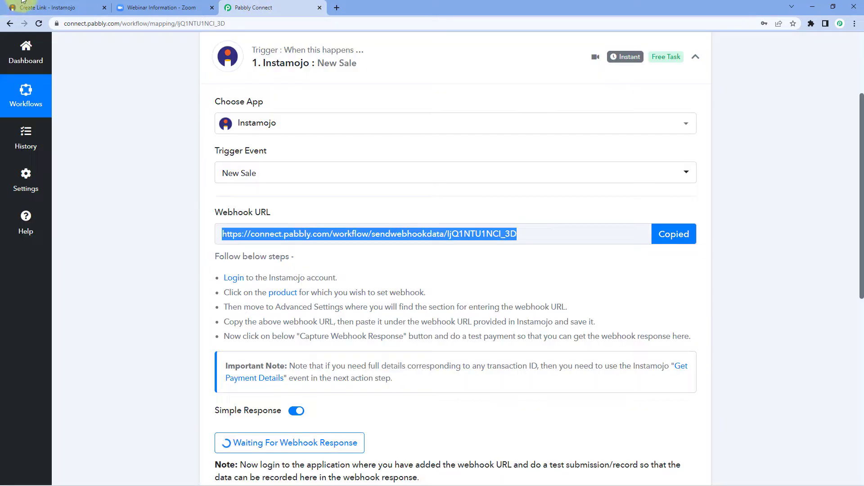
click(27, 7)
click(360, 309)
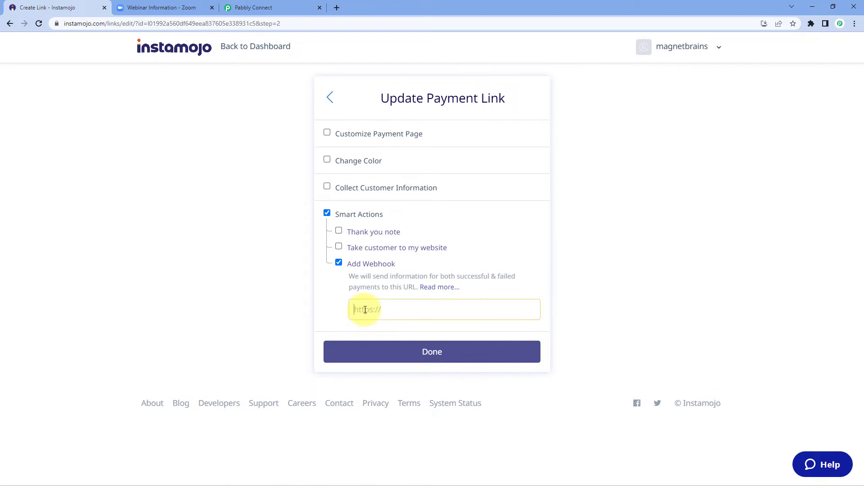
right_click(363, 309)
click(386, 221)
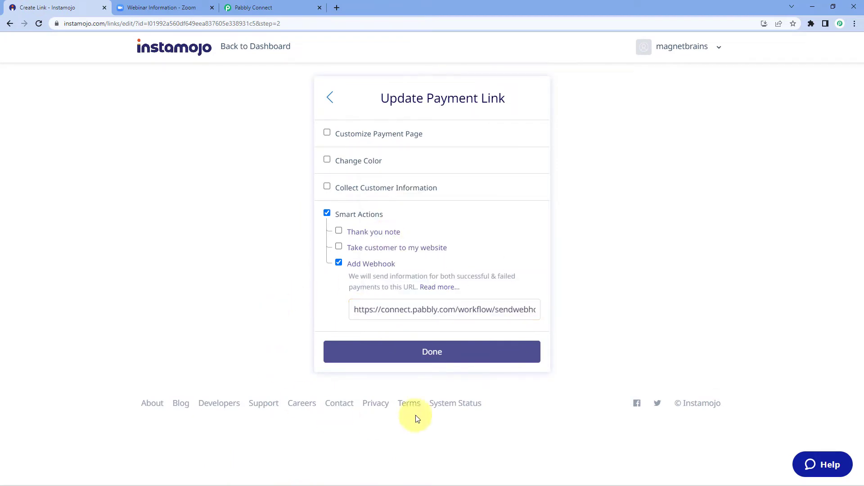
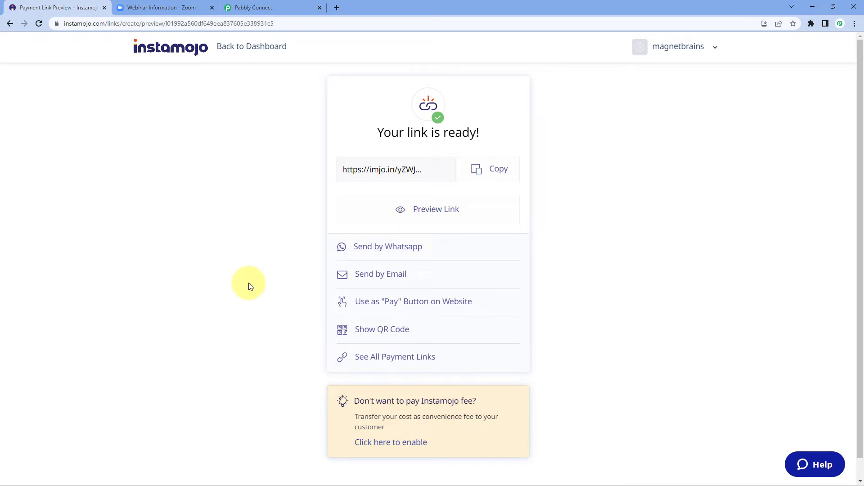
Step: Copy the new Instamojo payment link and load it in a new browser tab
click(487, 174)
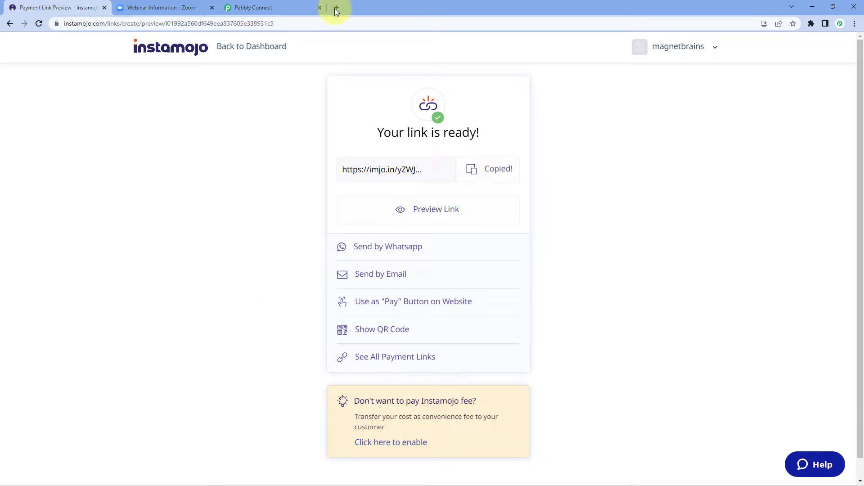
click(335, 8)
key(ctrl+v)
key(Return)
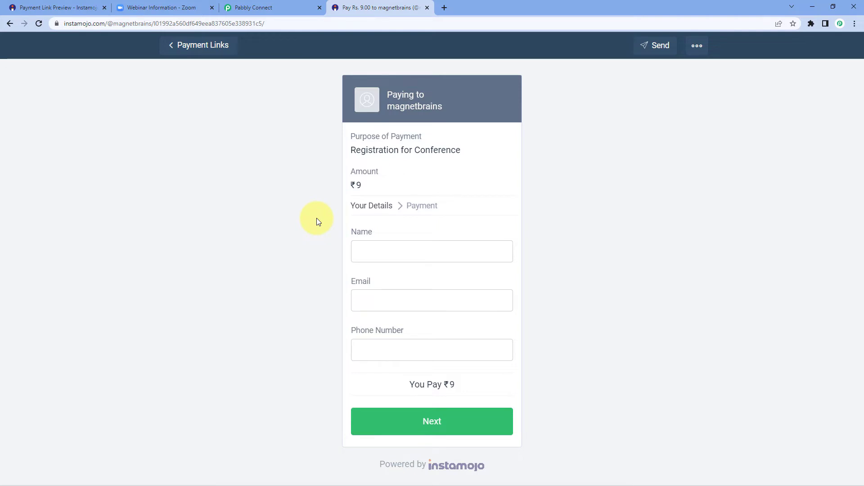
click(262, 3)
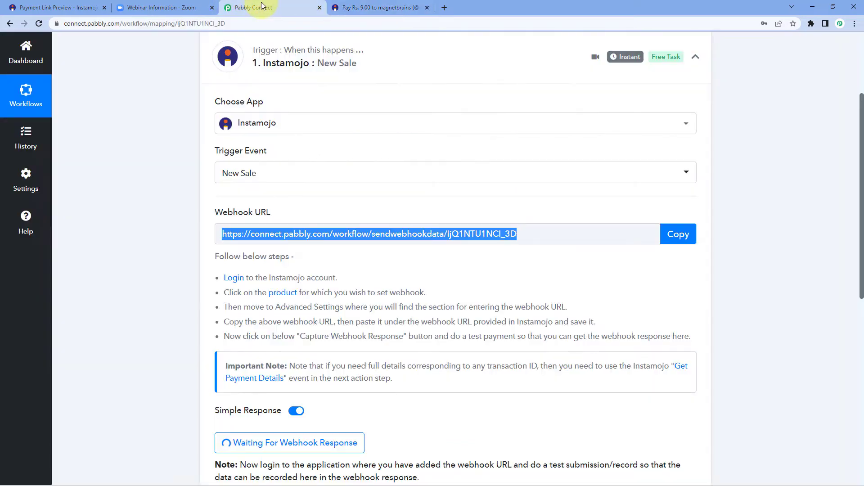
click(170, 223)
scroll(176, 234, down, 3)
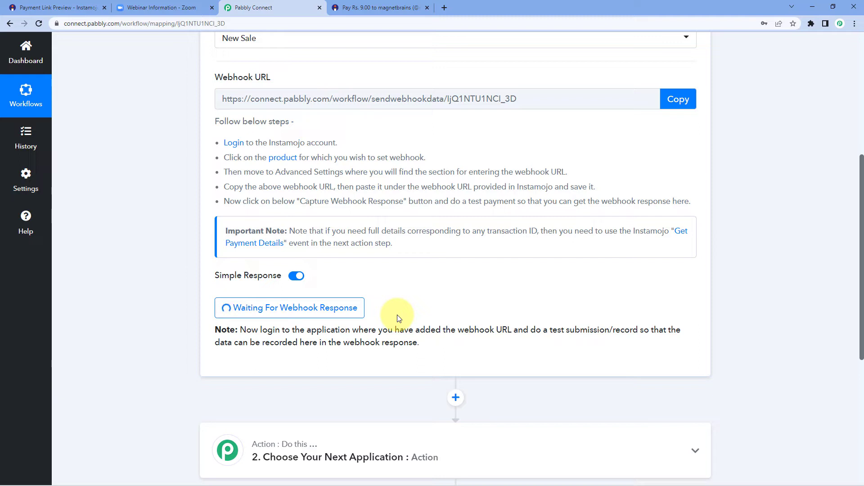
click(382, 7)
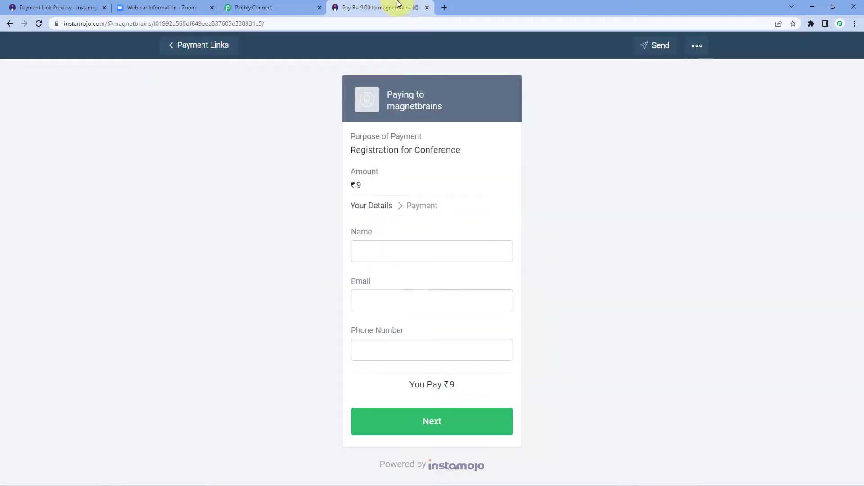
Step: Fill in the buyer's name, e-mail address and phone number on the payment form
click(449, 245)
text(Demmy Name)
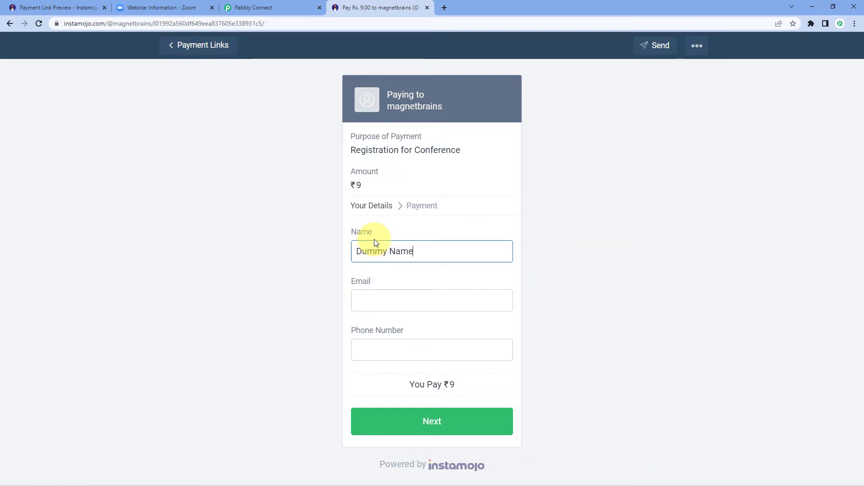
key(Tab)
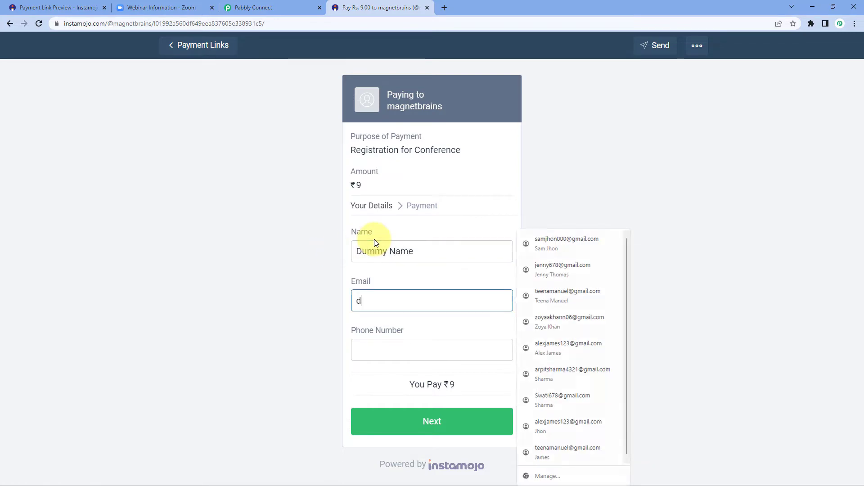
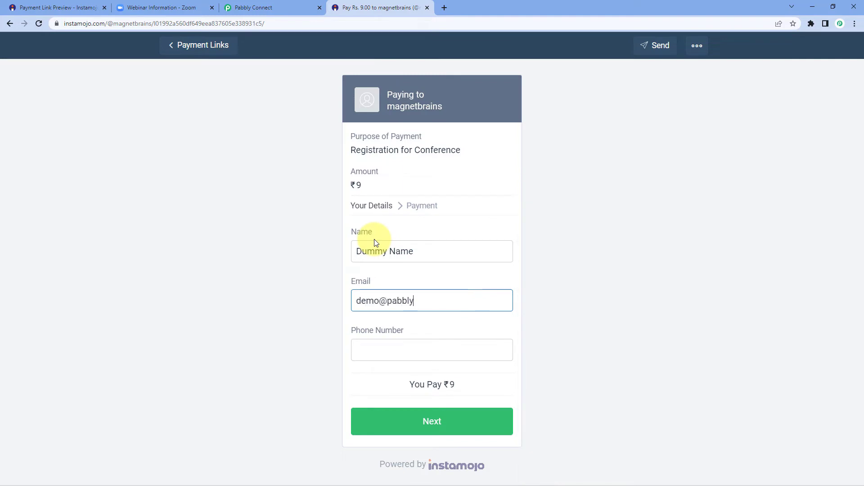
key(Tab)
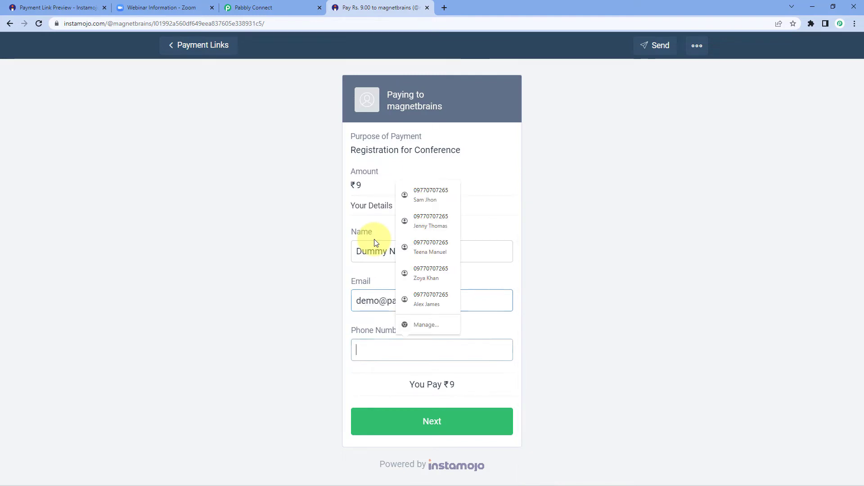
text(112233445566)
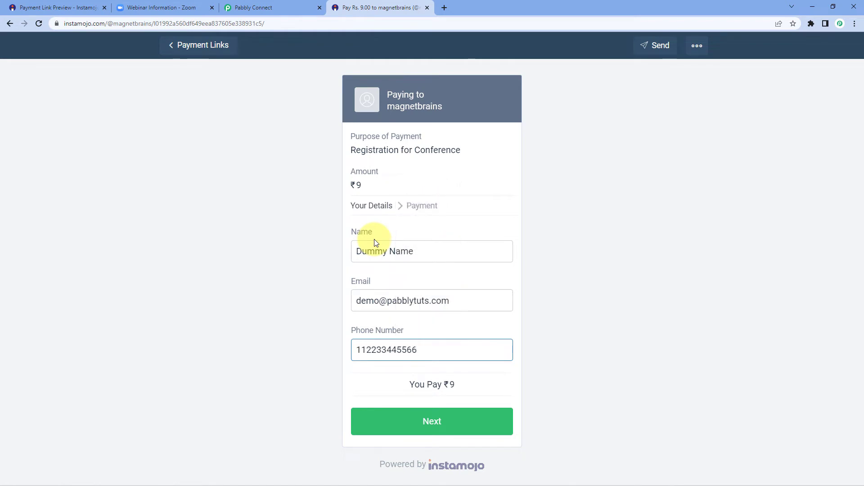
key(BackSpace)
key(BackSpace)
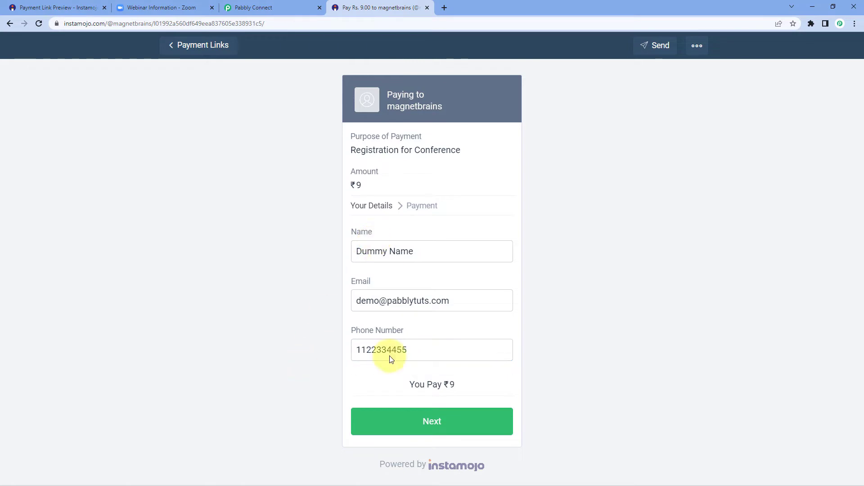
double_click(404, 353)
click(319, 343)
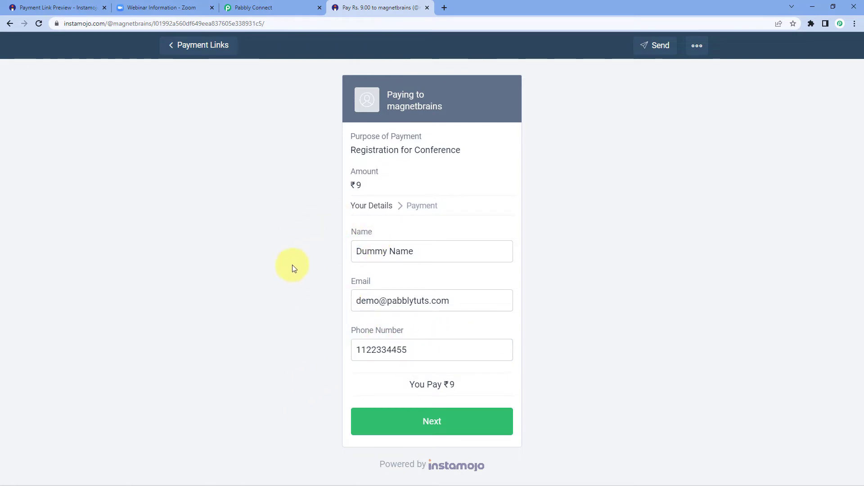
Step: Submit the buyer details, complete the ₹9 payment and view the receipt
click(428, 422)
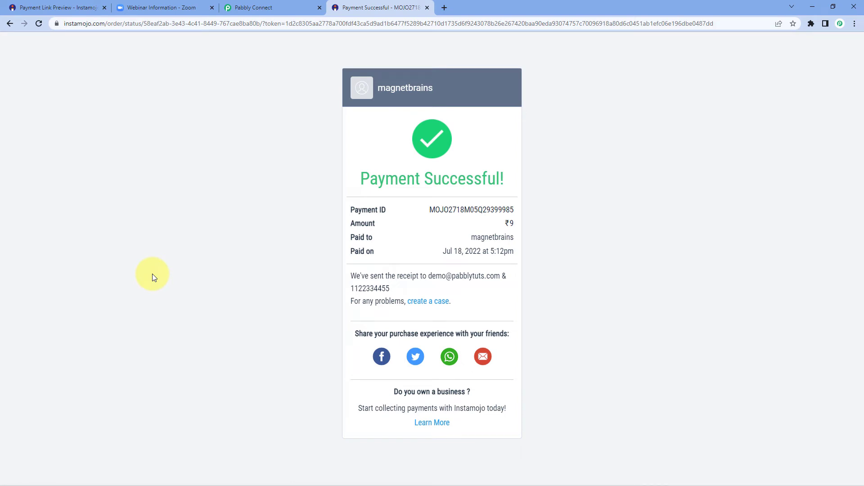
drag(427, 276, 494, 277)
click(381, 289)
click(317, 288)
Step: In Pabbly Connect, check the response's Payment Id, status successful, currency INR and amount 9.00
click(270, 7)
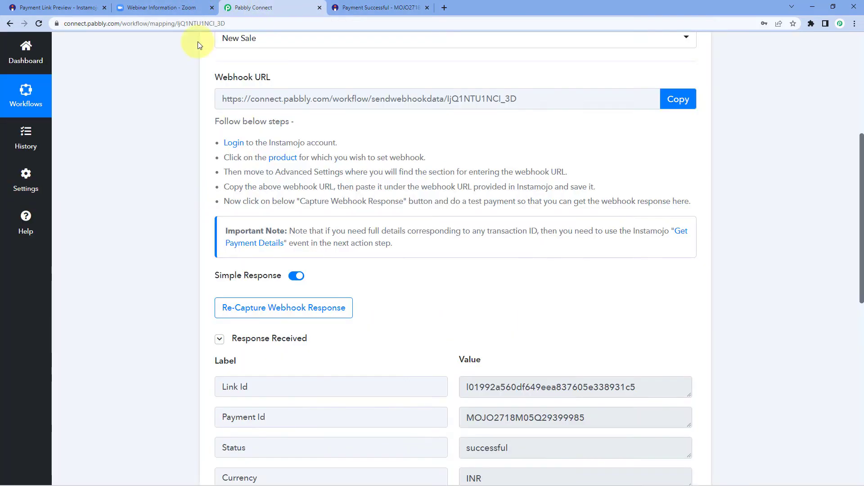
scroll(164, 207, up, 3)
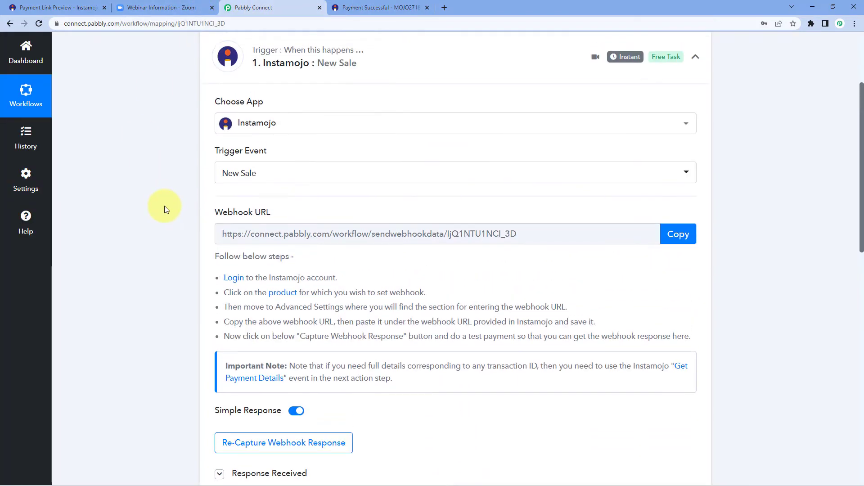
scroll(164, 206, down, 5)
scroll(163, 206, down, 2)
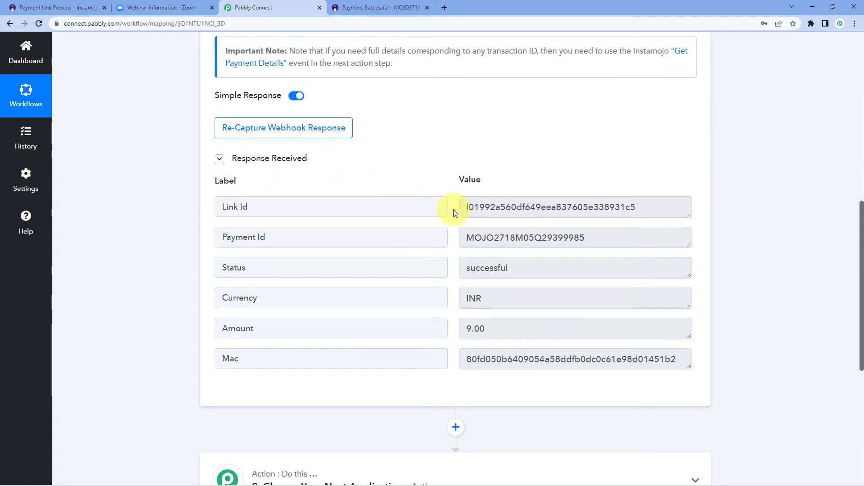
drag(588, 242, 433, 244)
click(451, 242)
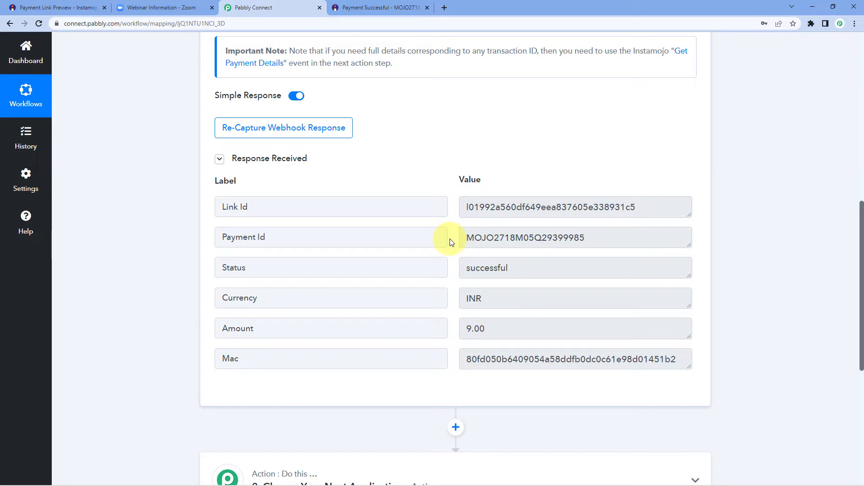
drag(521, 270, 444, 267)
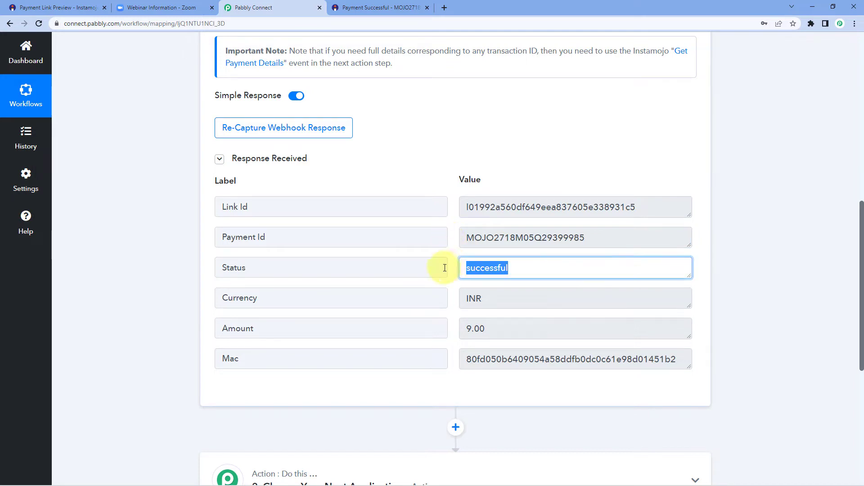
drag(522, 301, 465, 296)
drag(517, 329, 401, 323)
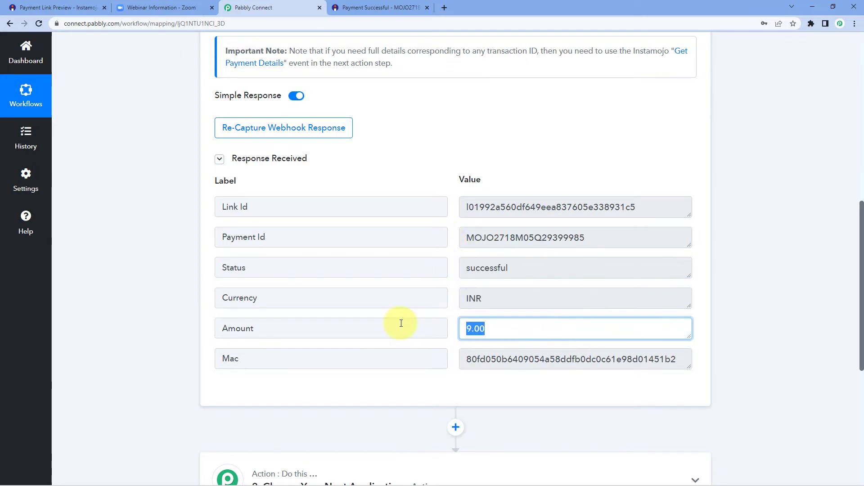
click(161, 285)
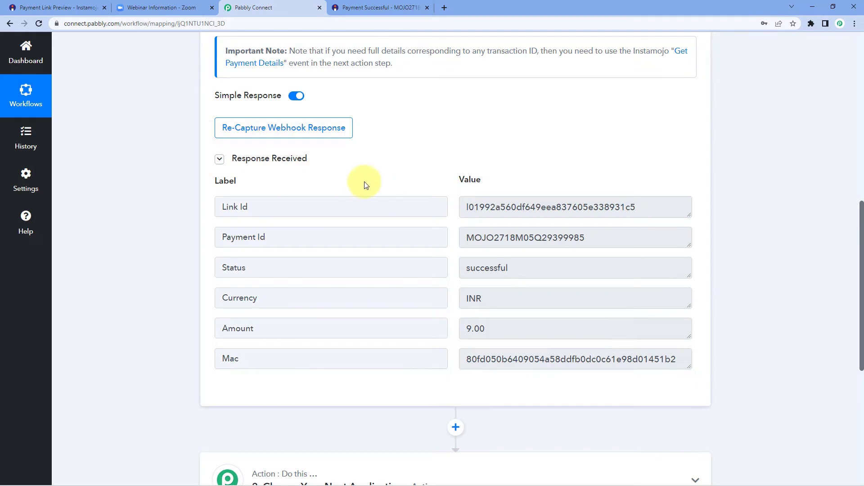
Step: Recheck the captured Payment Id value in the webhook response
scroll(365, 183, up, 1)
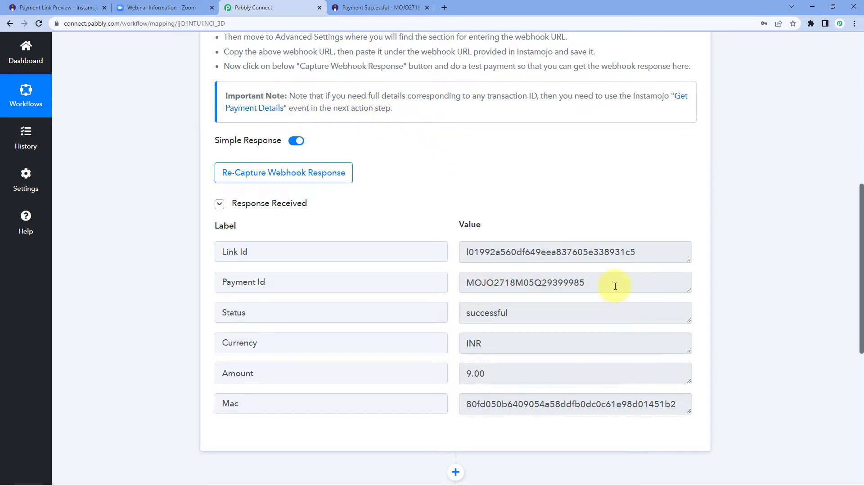
drag(613, 285, 438, 272)
click(449, 238)
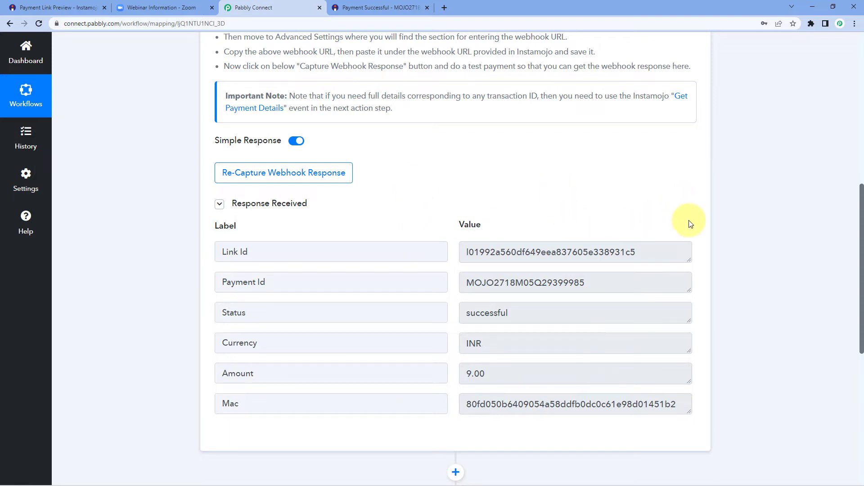
scroll(726, 206, down, 7)
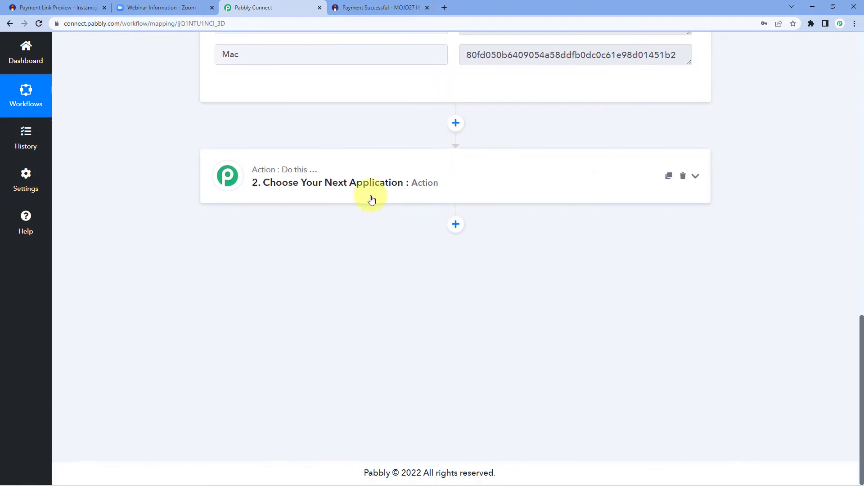
Step: Set the second action to Instamojo Get Payment Details and start a new Instamojo connection
click(370, 198)
click(247, 193)
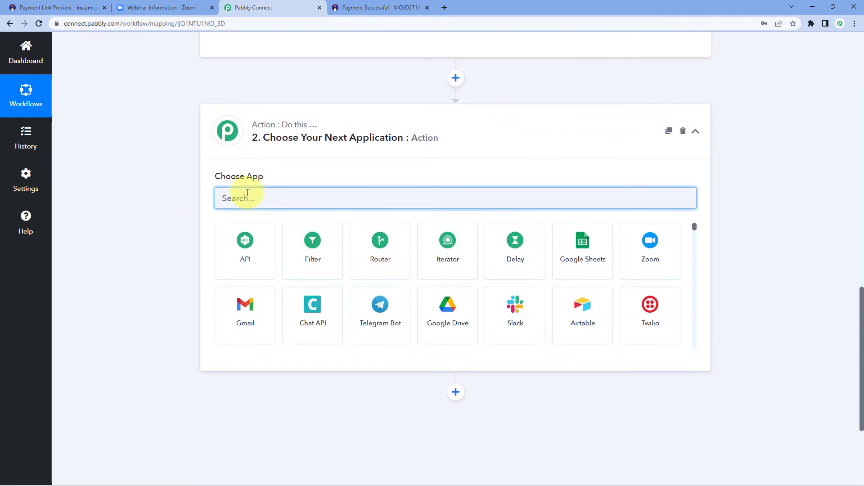
text(insta)
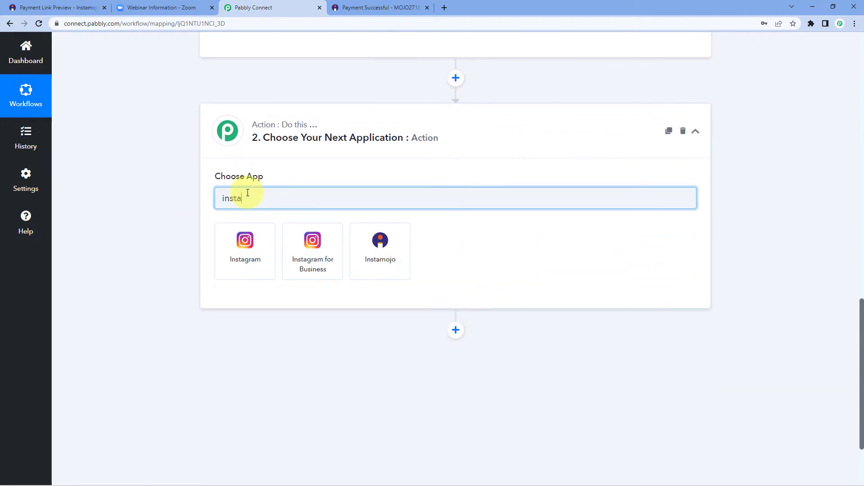
click(382, 241)
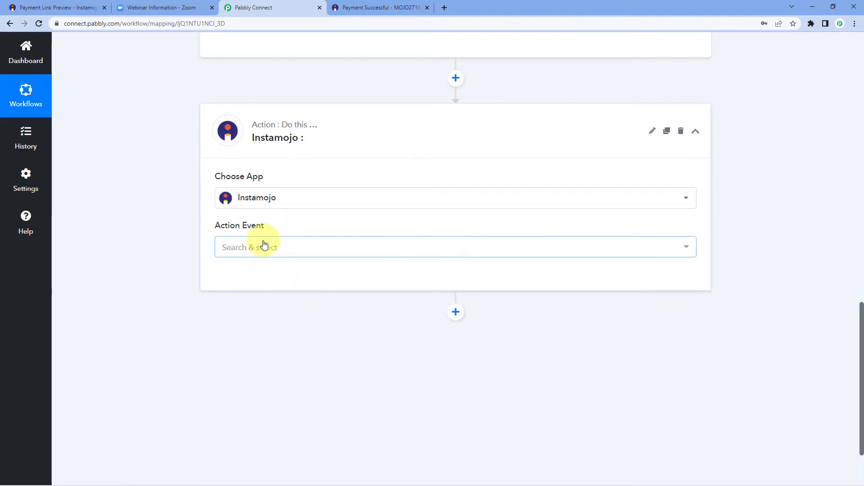
click(275, 247)
click(259, 299)
click(239, 280)
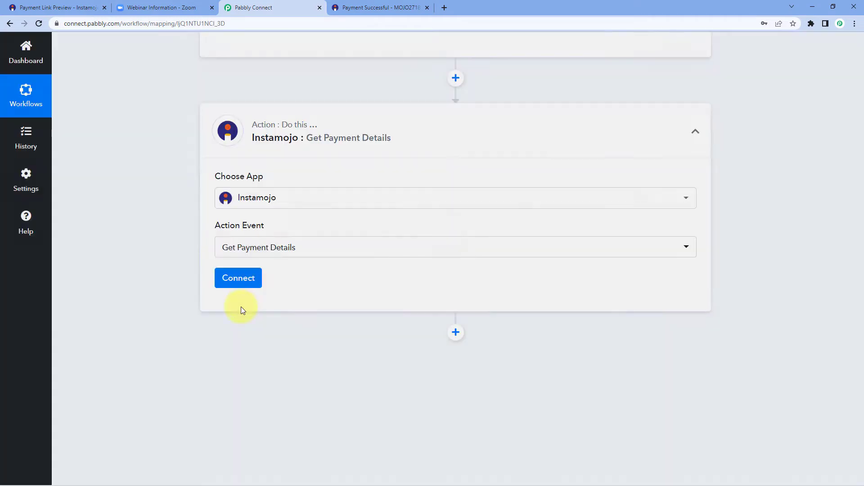
click(400, 149)
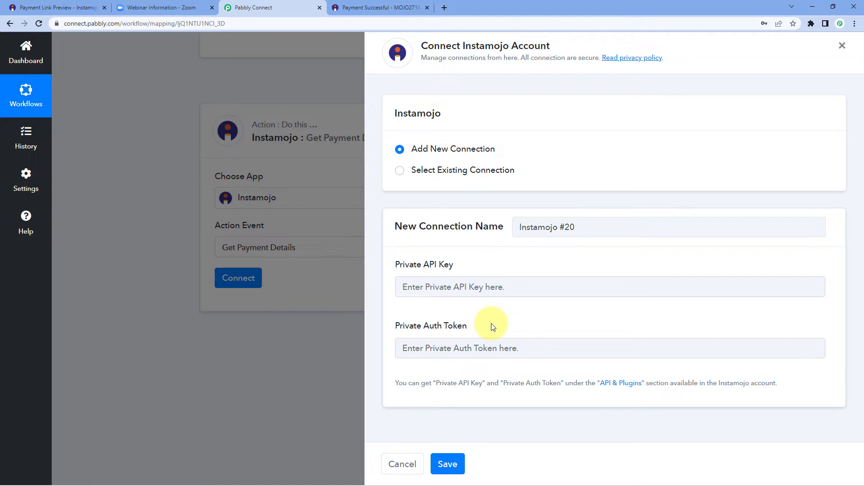
click(54, 8)
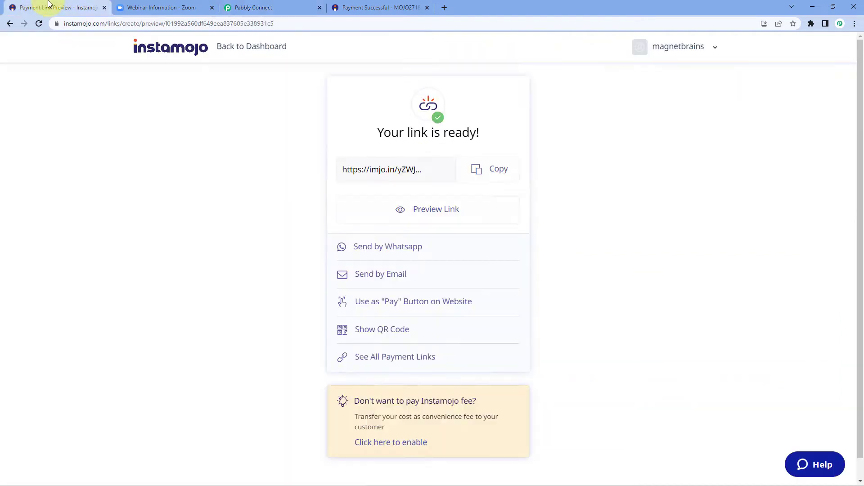
click(247, 48)
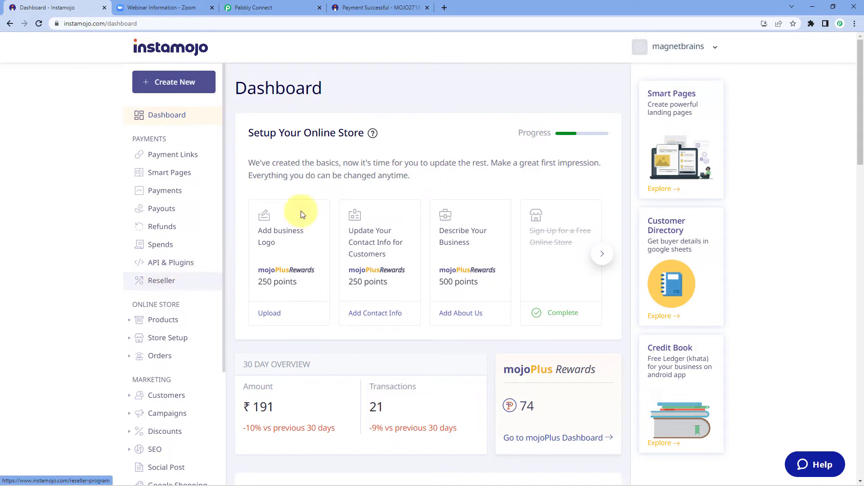
click(292, 7)
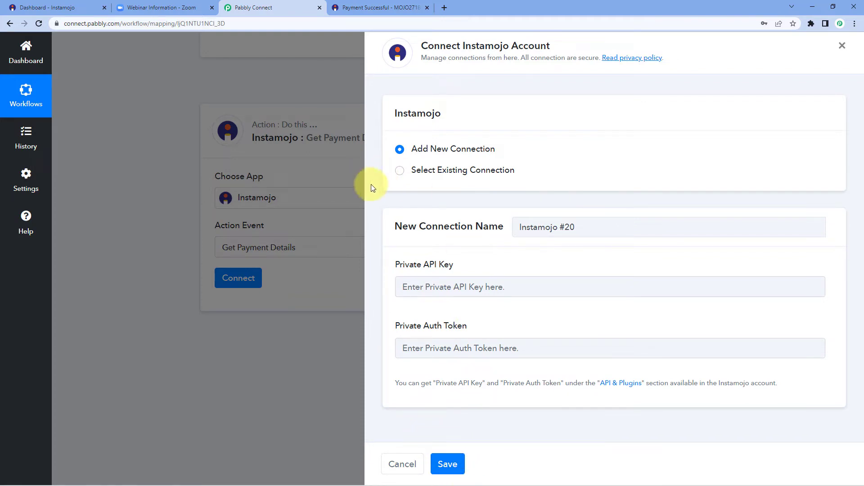
Step: Save the action with the existing Instamojo #19 connection
click(399, 171)
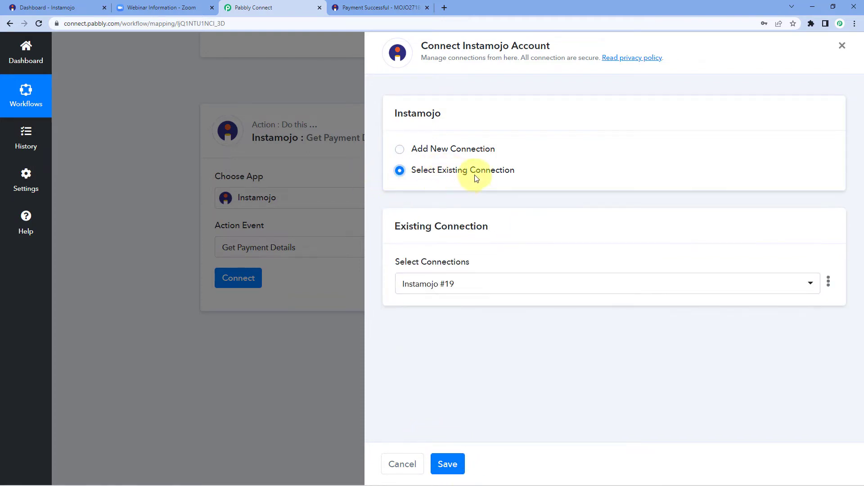
click(448, 463)
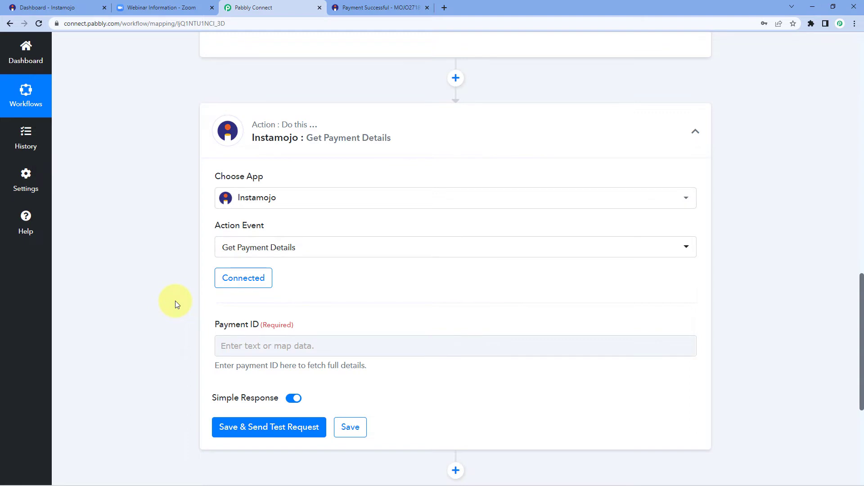
scroll(175, 300, down, 1)
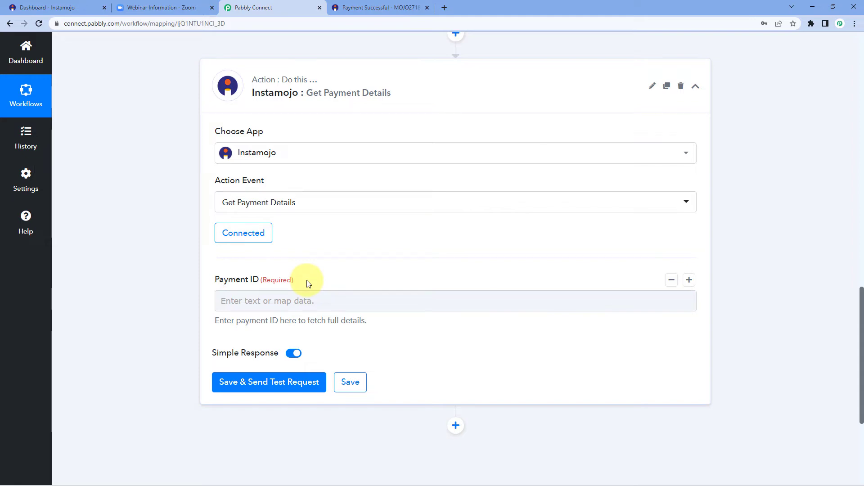
scroll(360, 279, up, 8)
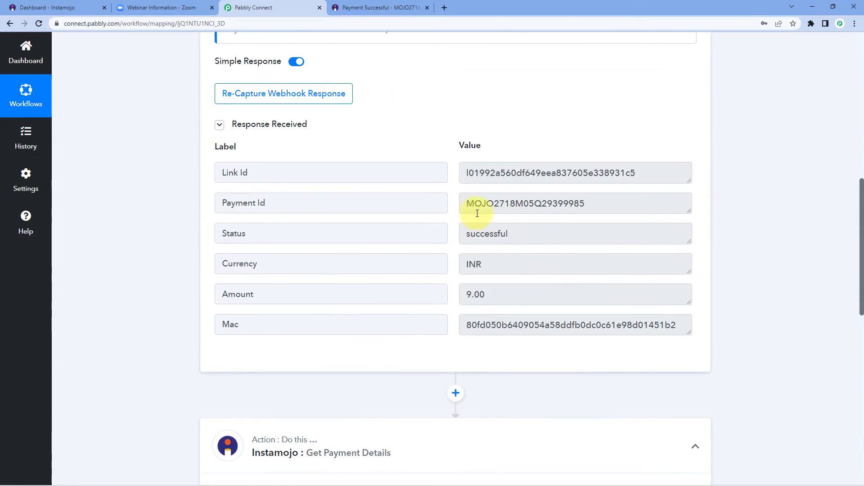
Step: Review the trigger's Payment Id value to be used for the Payment ID field
drag(466, 206, 629, 206)
click(630, 207)
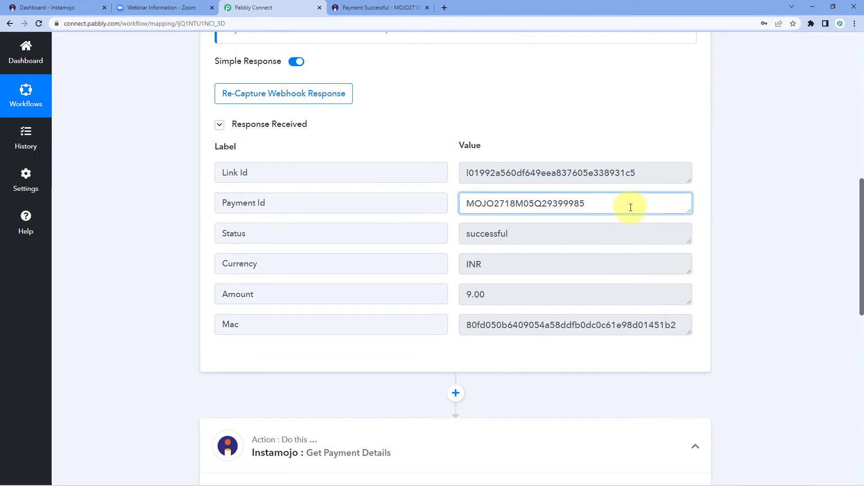
drag(630, 207, 465, 218)
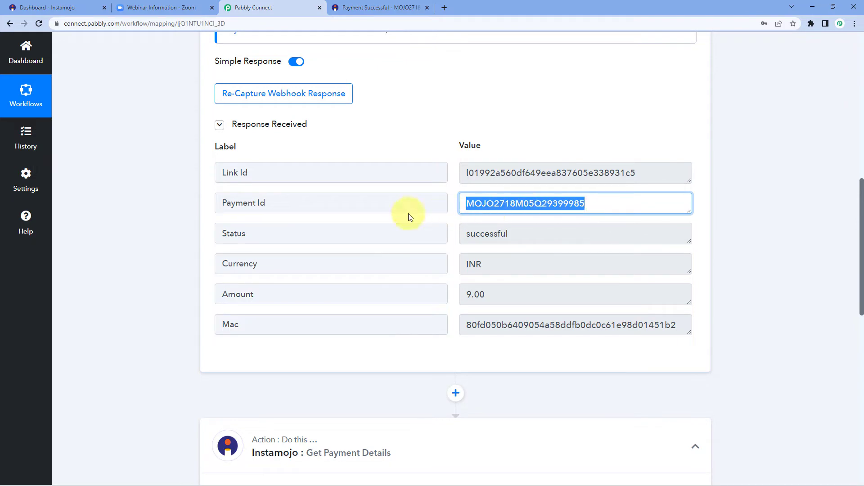
click(454, 222)
scroll(167, 255, down, 8)
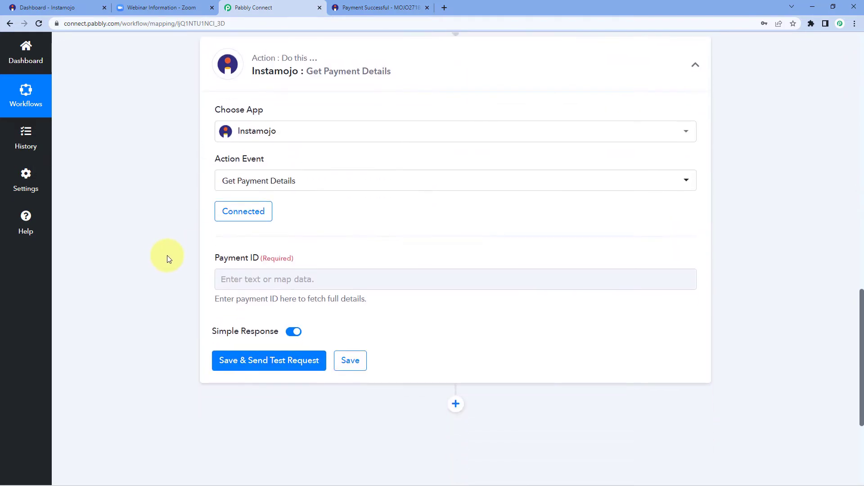
scroll(169, 259, down, 1)
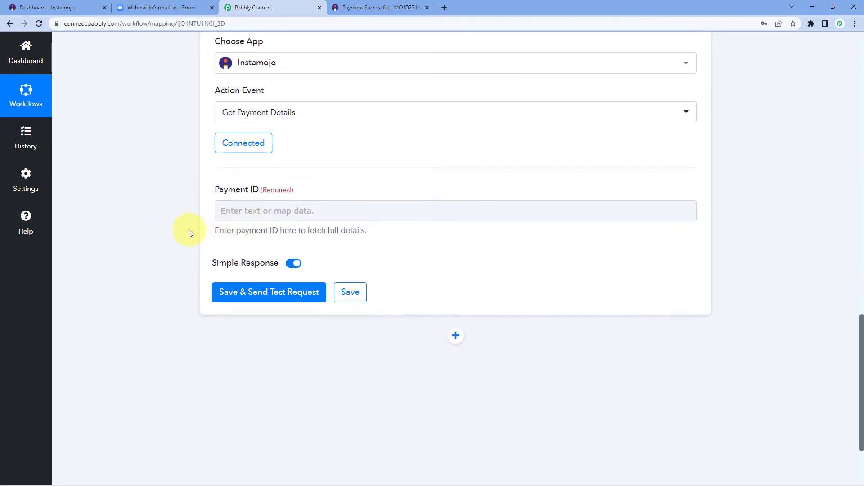
Step: Map the Instamojo: New Sale trigger's Payment Id into the Payment ID field
click(244, 210)
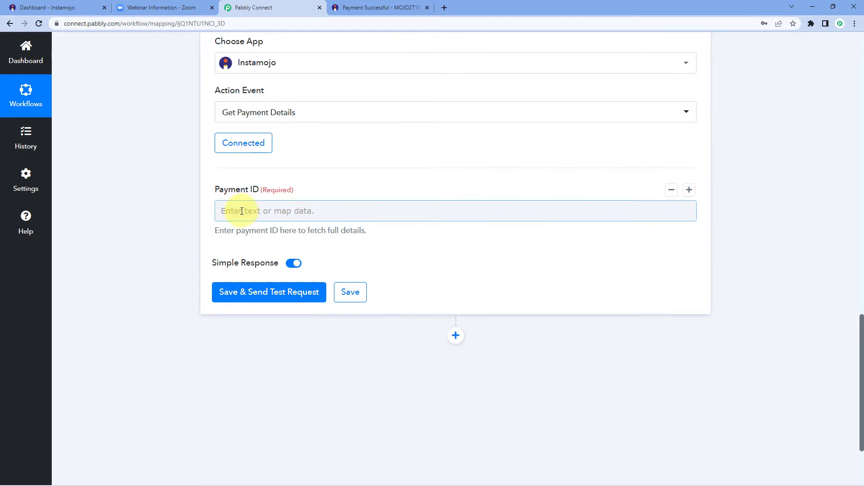
click(230, 211)
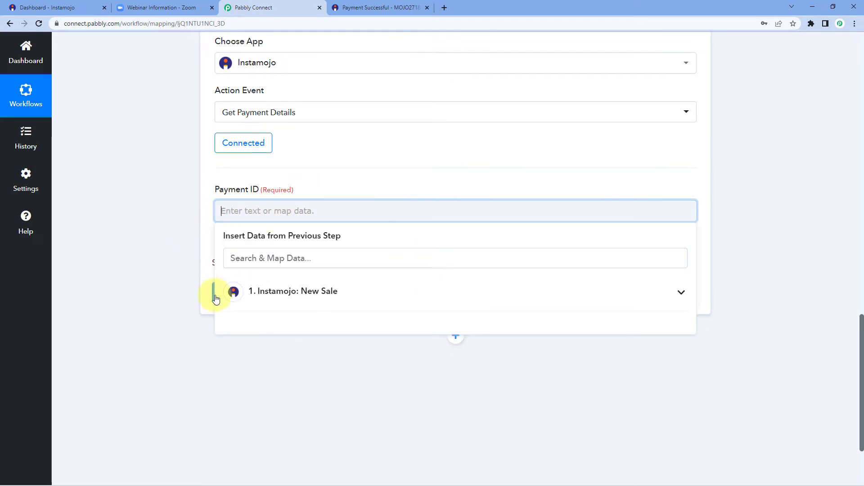
click(307, 295)
scroll(177, 289, down, 2)
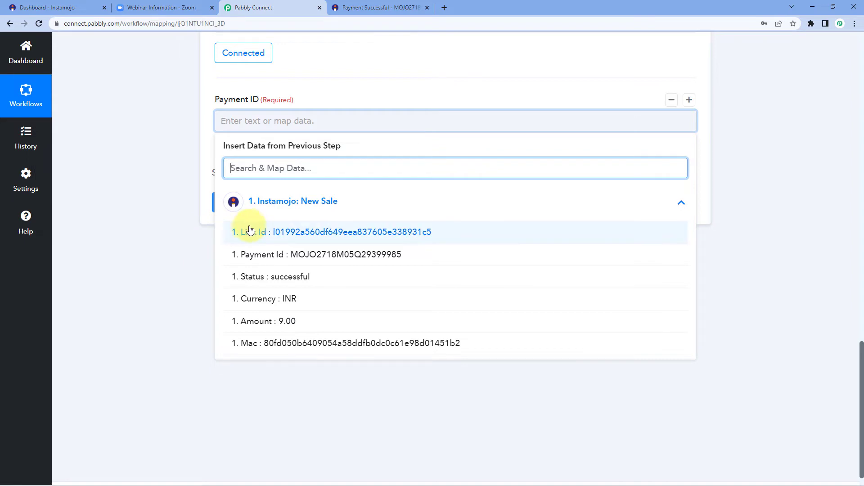
click(263, 259)
click(158, 150)
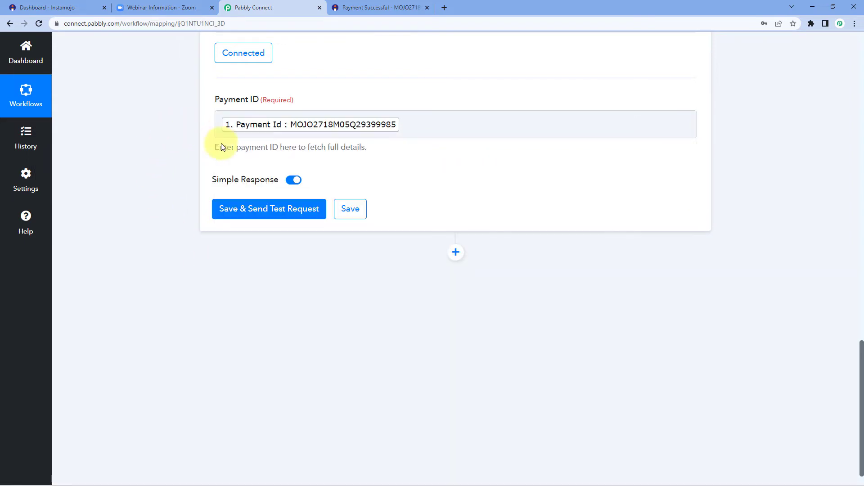
Step: Save and send a test request, returning status Credit, currency INR and amount 9.00
click(291, 211)
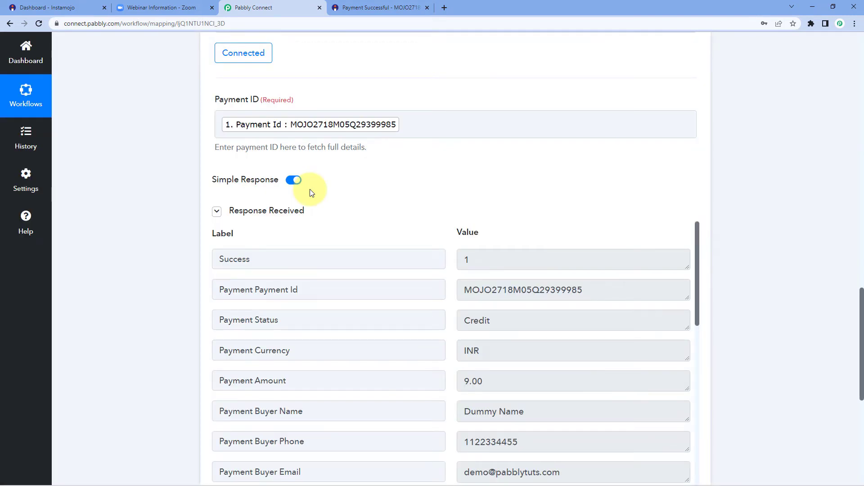
scroll(423, 229, down, 5)
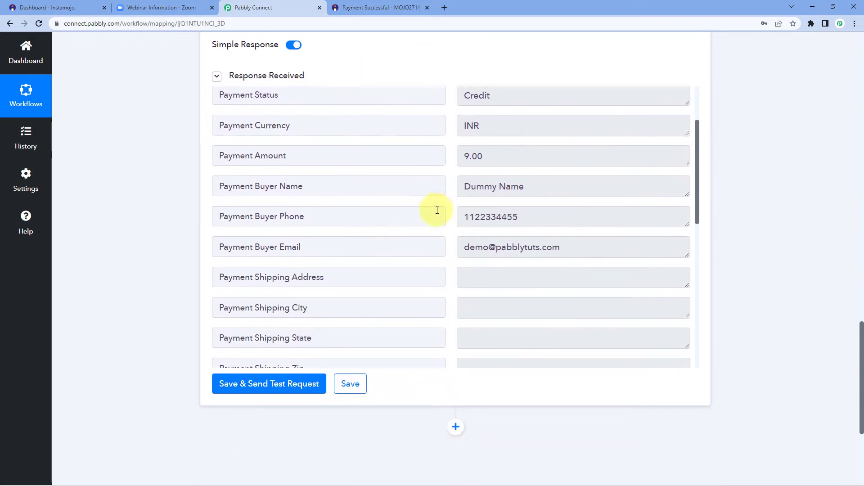
scroll(439, 228, up, 4)
scroll(438, 234, up, 3)
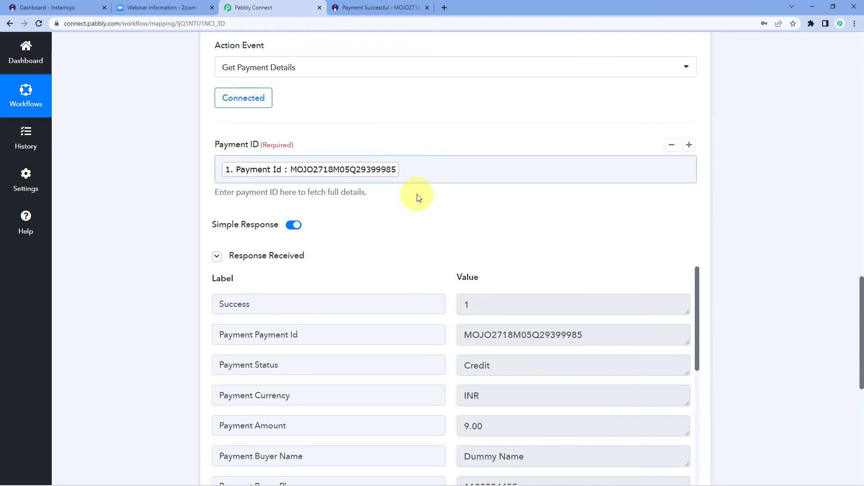
scroll(422, 225, down, 3)
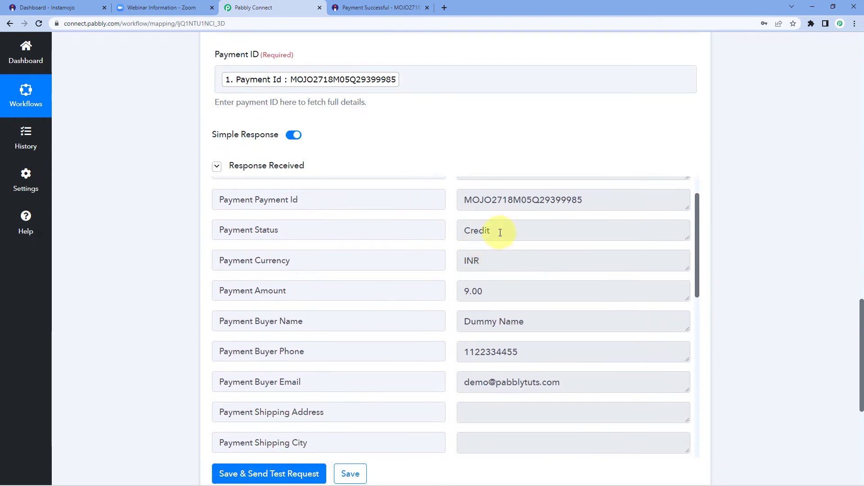
drag(499, 231, 453, 231)
drag(491, 268, 454, 265)
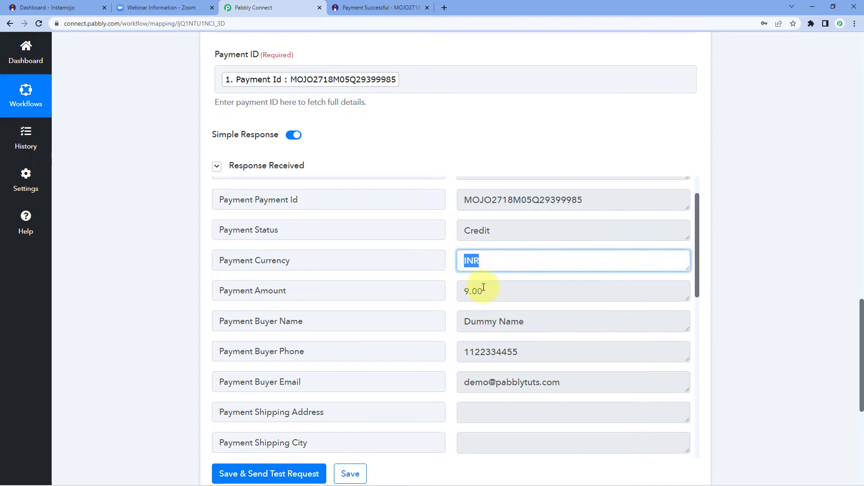
drag(484, 291, 455, 288)
Step: Review the buyer name, phone number and e-mail returned in the test response
scroll(495, 279, down, 1)
click(492, 278)
triple_click(491, 278)
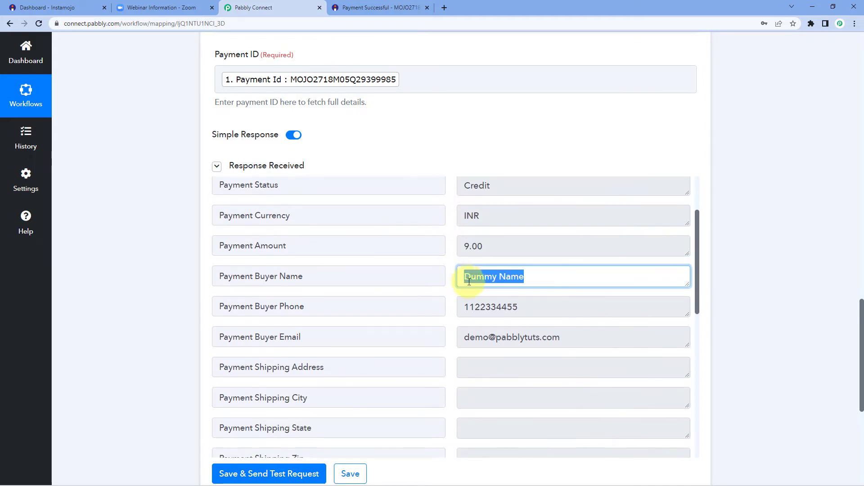
click(515, 306)
drag(518, 307, 480, 307)
drag(586, 338, 463, 336)
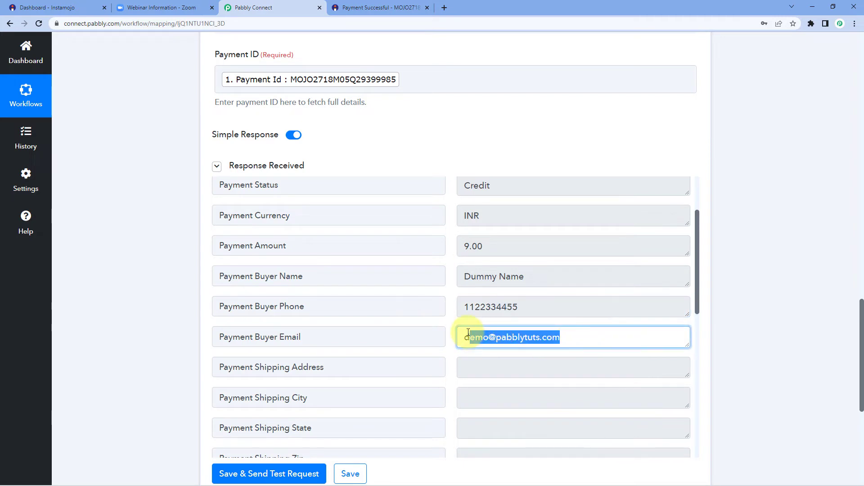
click(450, 290)
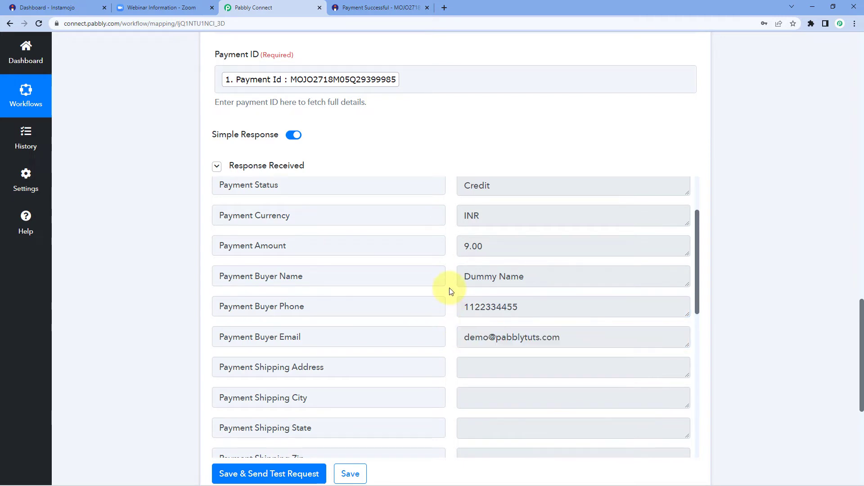
scroll(603, 249, down, 8)
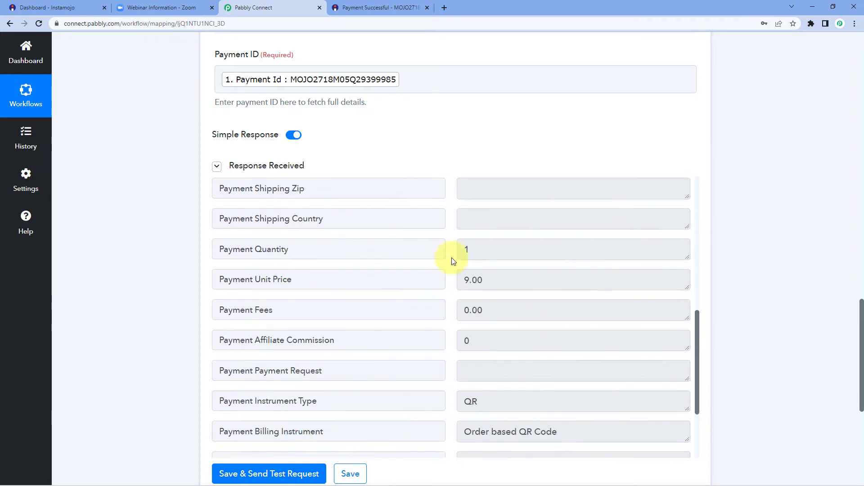
scroll(450, 252, down, 4)
scroll(451, 244, up, 3)
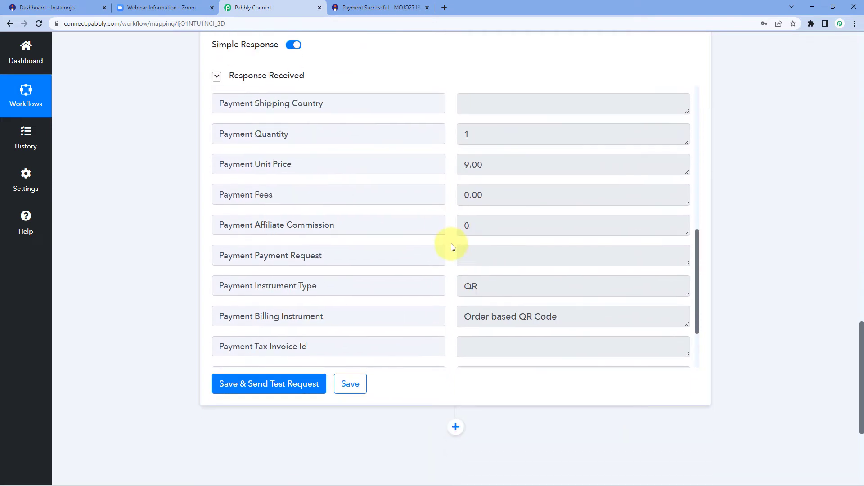
scroll(451, 244, down, 1)
scroll(450, 244, up, 8)
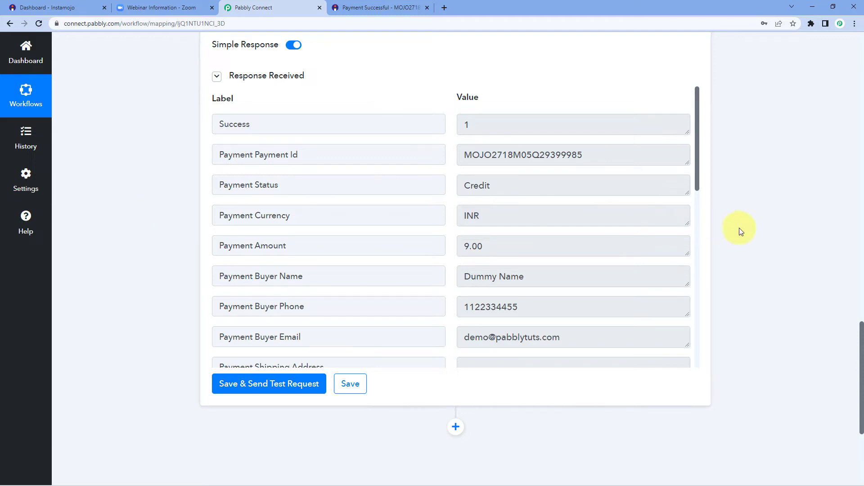
scroll(745, 229, down, 5)
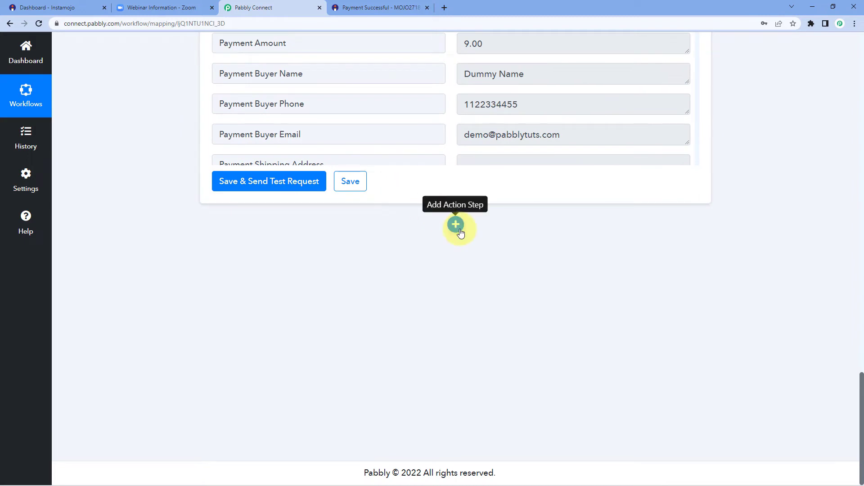
Step: Add a Zoom action step with the Add a Webinar Registrant event
click(456, 224)
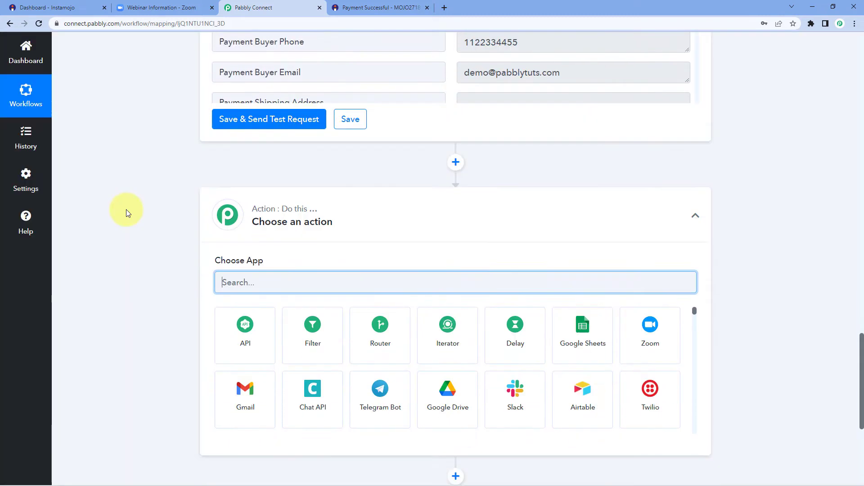
text(Zoom)
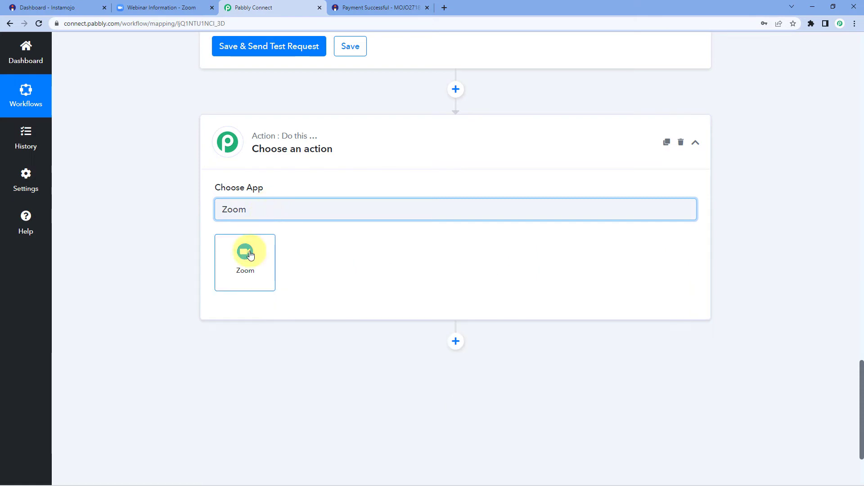
click(243, 246)
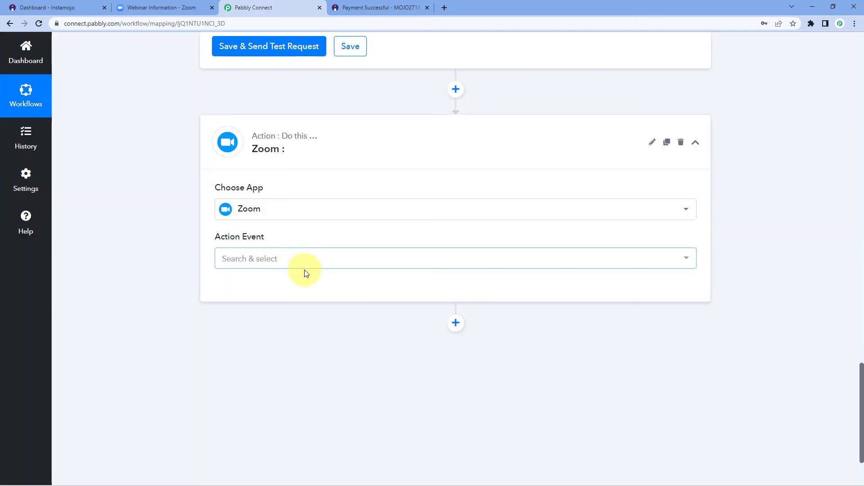
click(303, 260)
scroll(171, 234, down, 2)
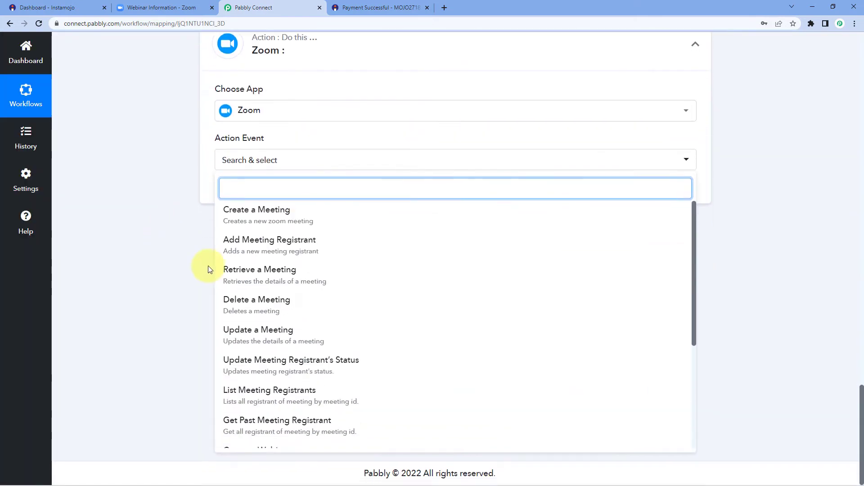
scroll(328, 270, down, 3)
scroll(329, 270, down, 1)
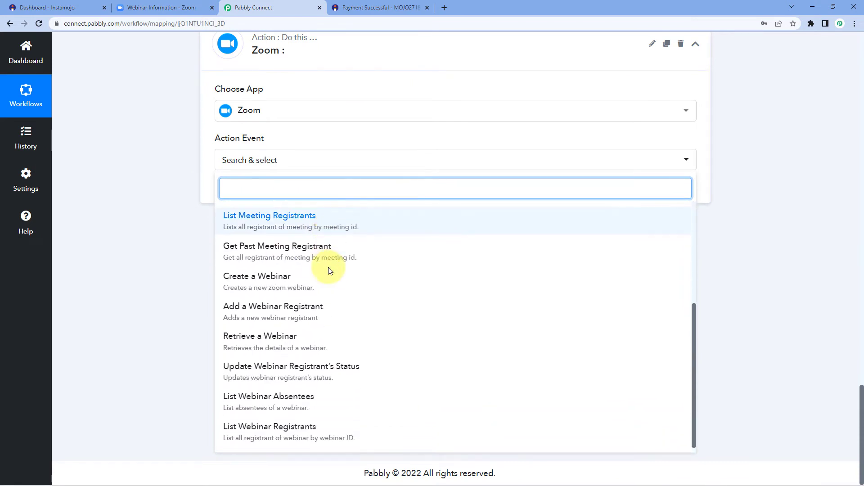
click(239, 314)
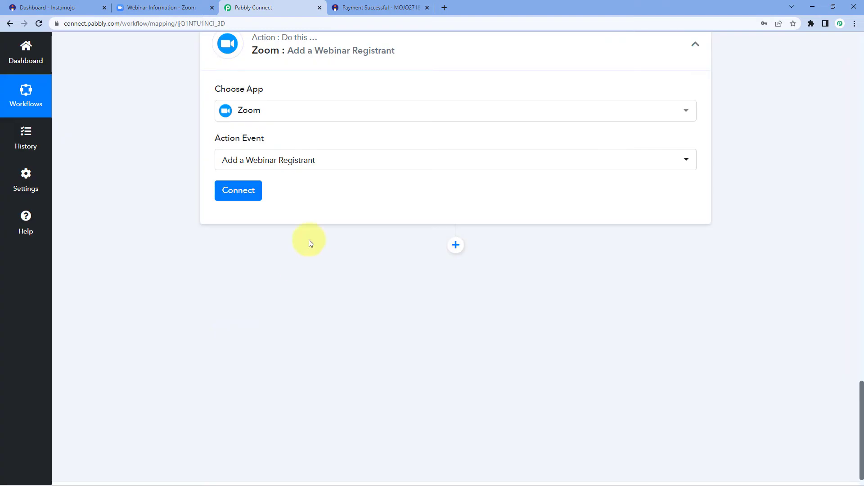
Step: Connect a new Zoom account to the action through Connect With Zoom
click(238, 199)
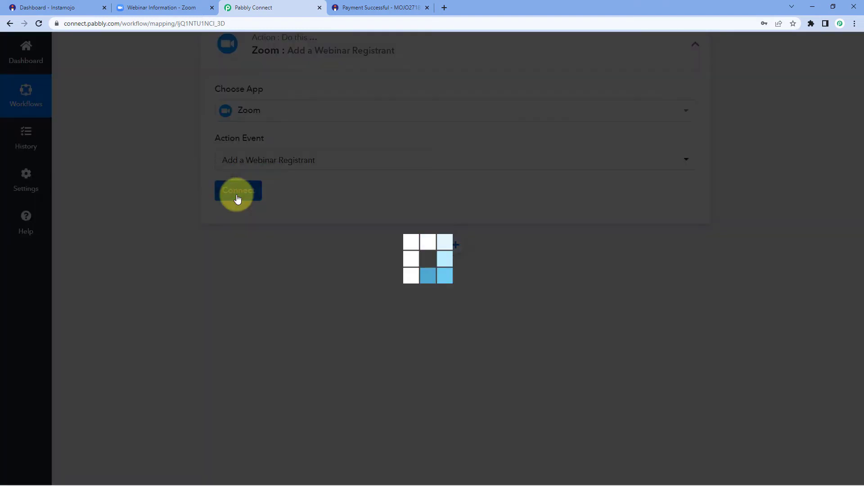
click(401, 151)
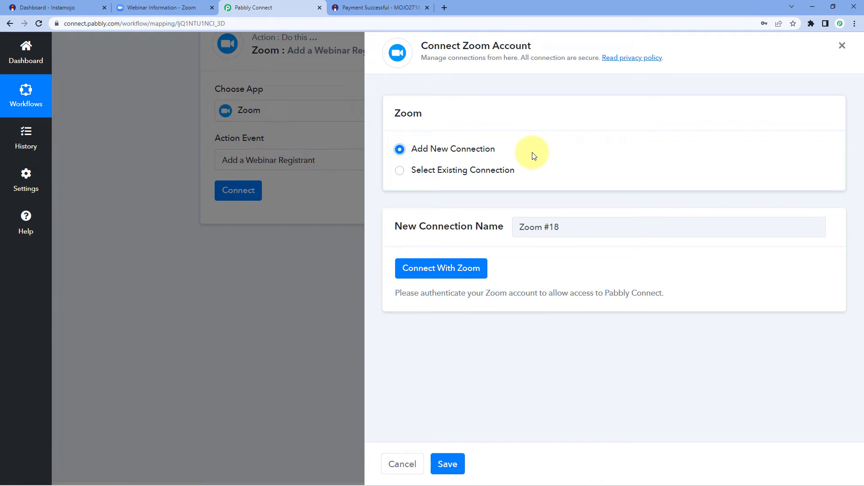
click(442, 273)
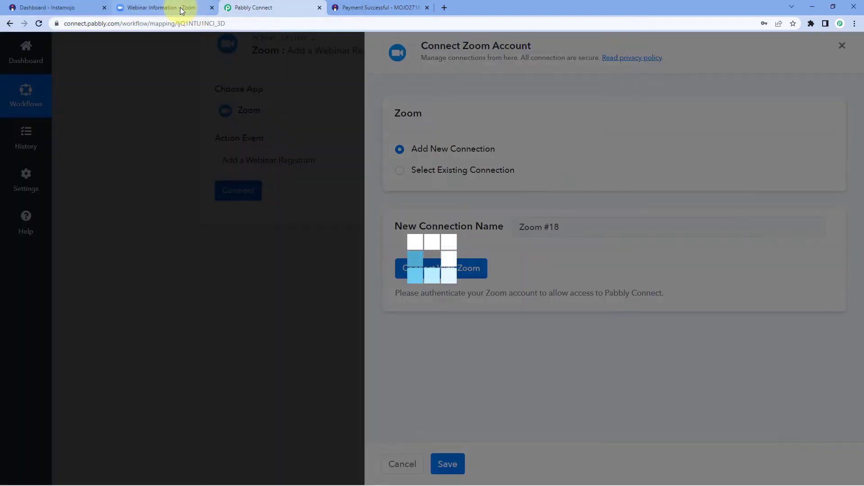
click(173, 8)
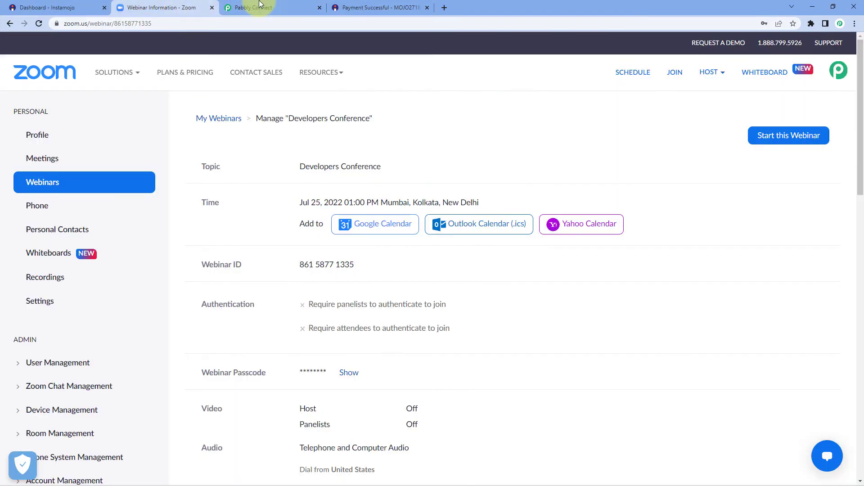
click(283, 2)
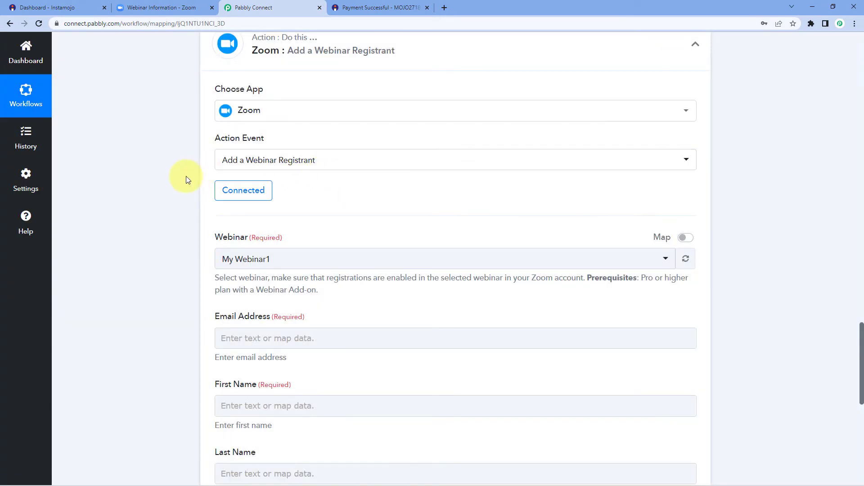
scroll(185, 176, down, 1)
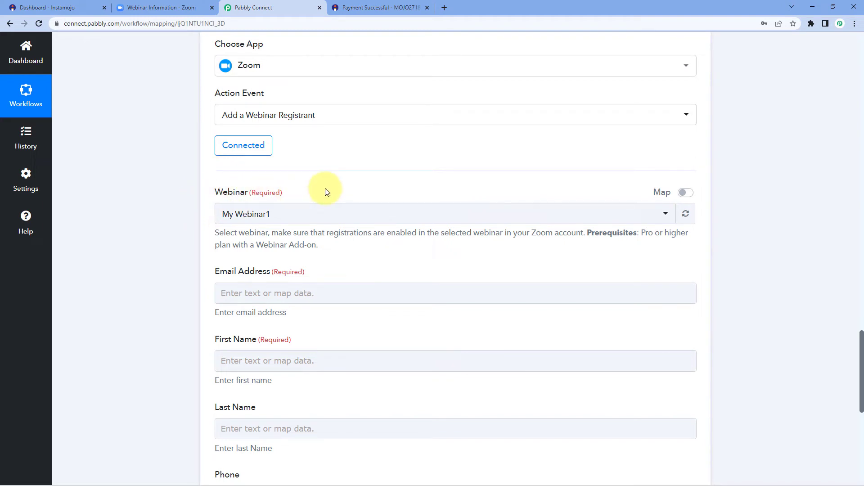
Step: Choose Developers Conference as the webinar in the Zoom registrant action
click(320, 213)
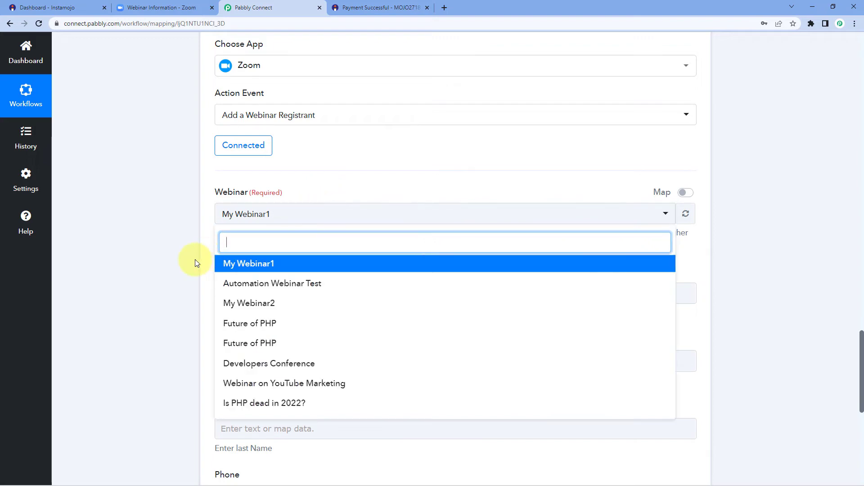
scroll(317, 294, down, 1)
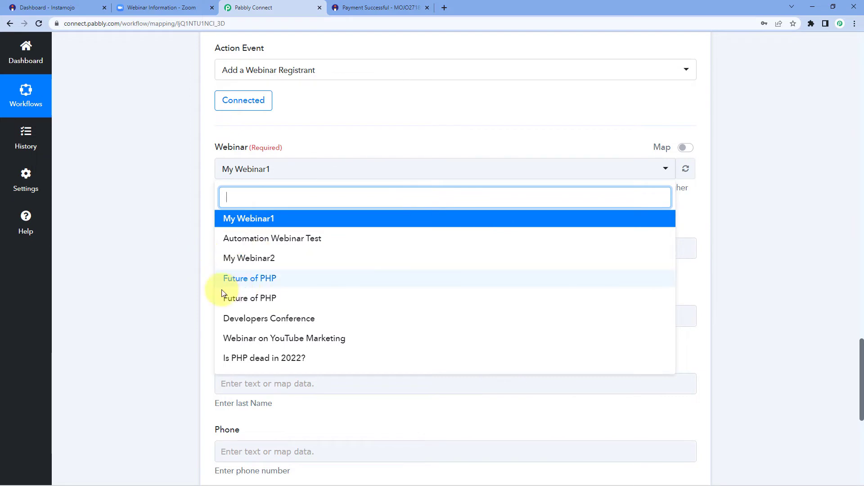
click(234, 318)
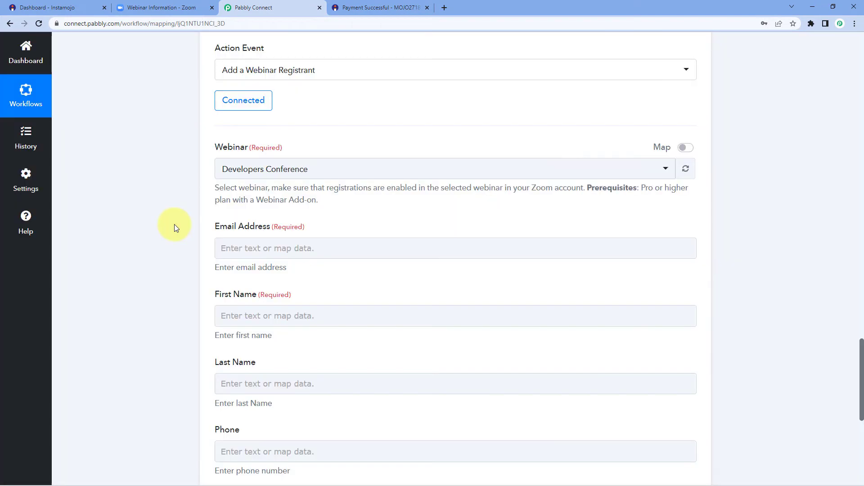
scroll(174, 224, down, 2)
click(239, 160)
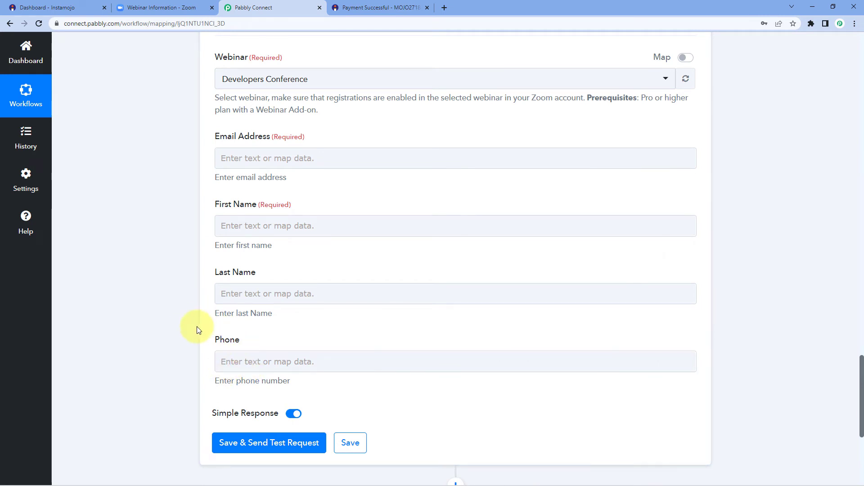
scroll(245, 168, up, 1)
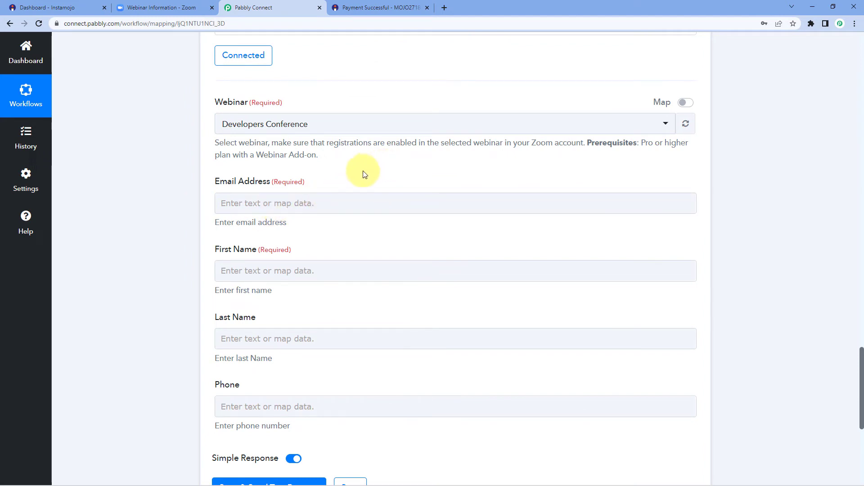
scroll(342, 189, up, 1)
Step: Check the buyer e-mail test value returned by Get Payment Details
scroll(360, 234, up, 7)
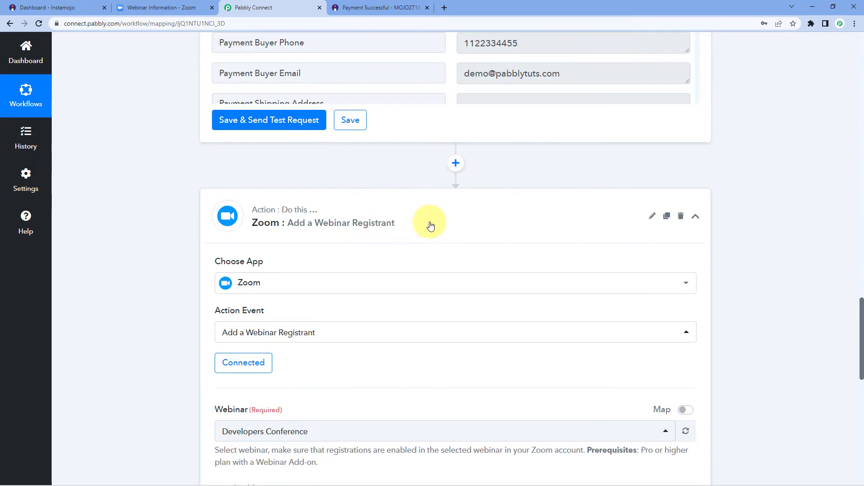
triple_click(479, 263)
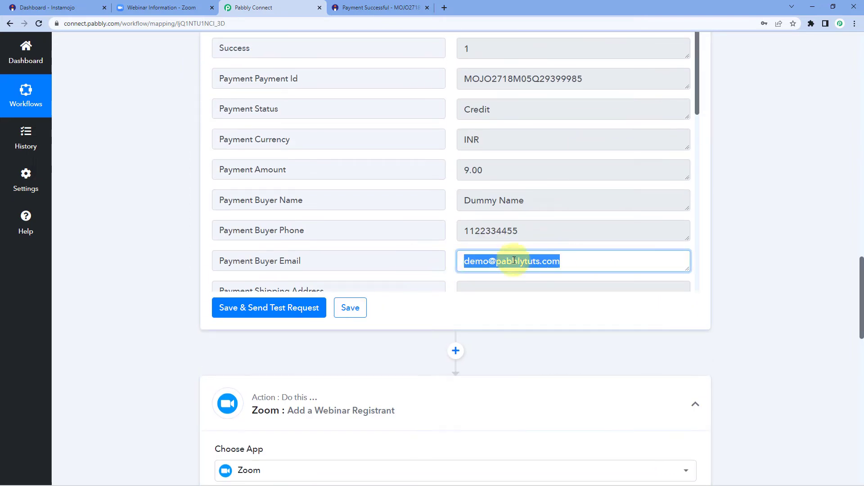
click(174, 272)
scroll(174, 275, down, 8)
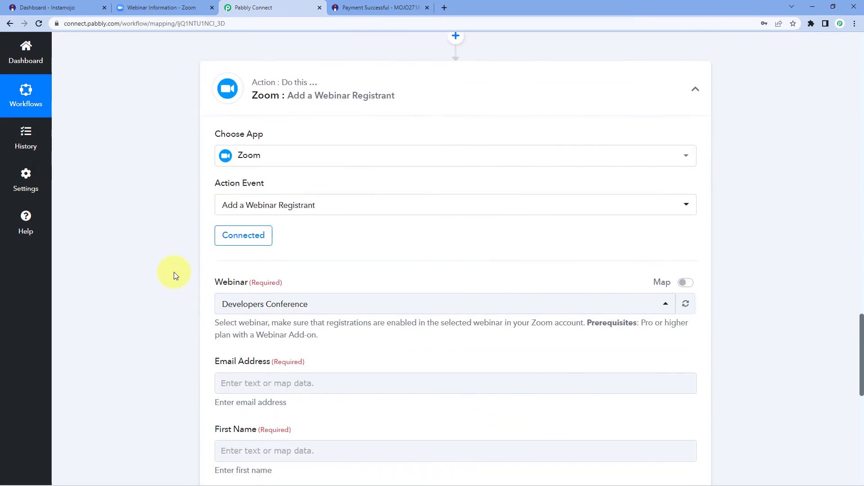
scroll(185, 288, down, 2)
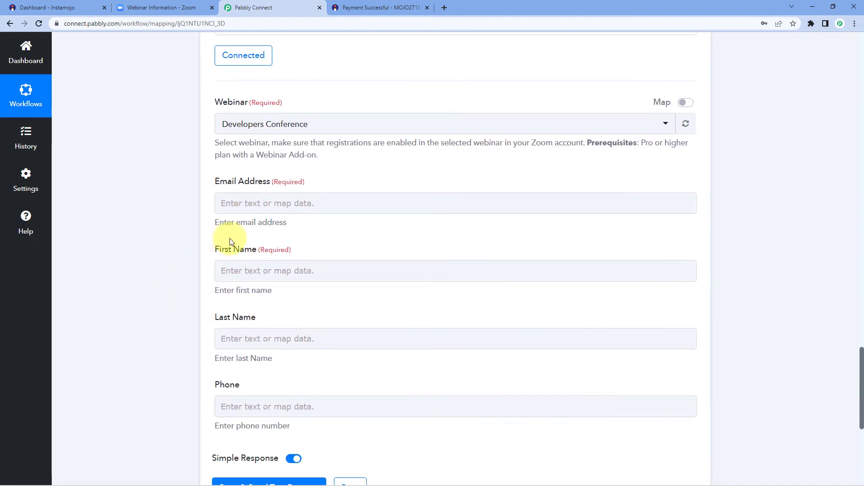
Step: Map Payment Buyer Email from 2. Instamojo: Get Payment Details into Email Address
click(247, 202)
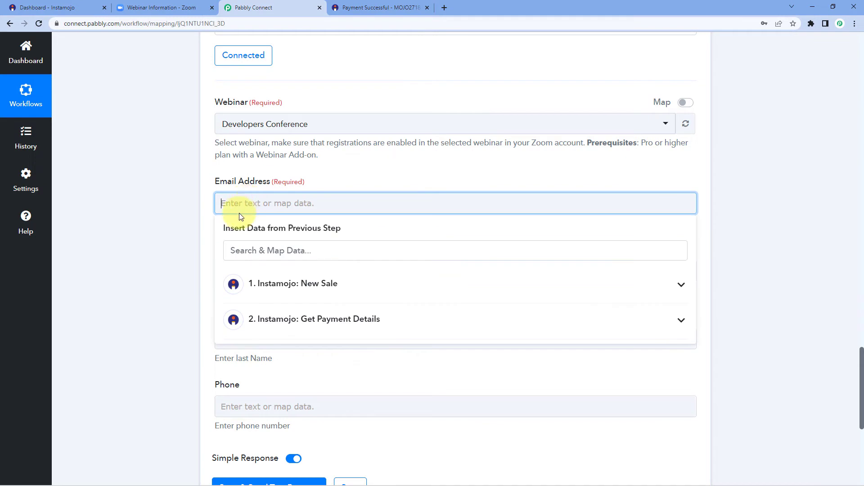
scroll(162, 215, down, 2)
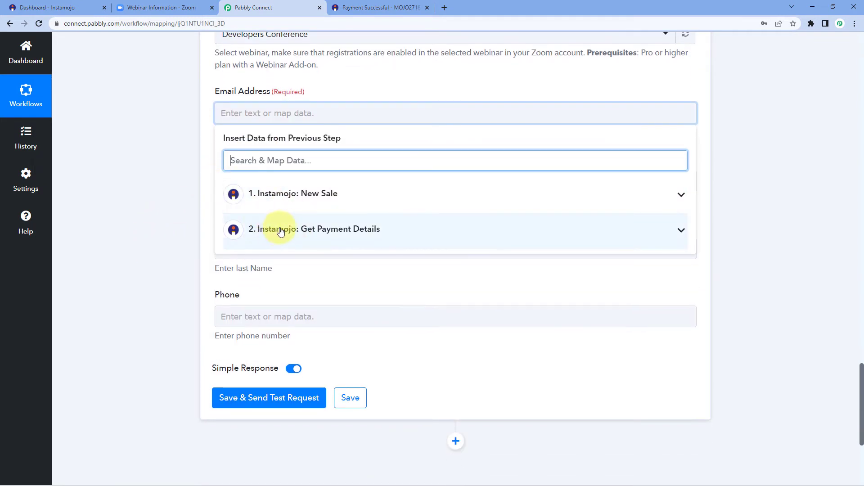
click(281, 231)
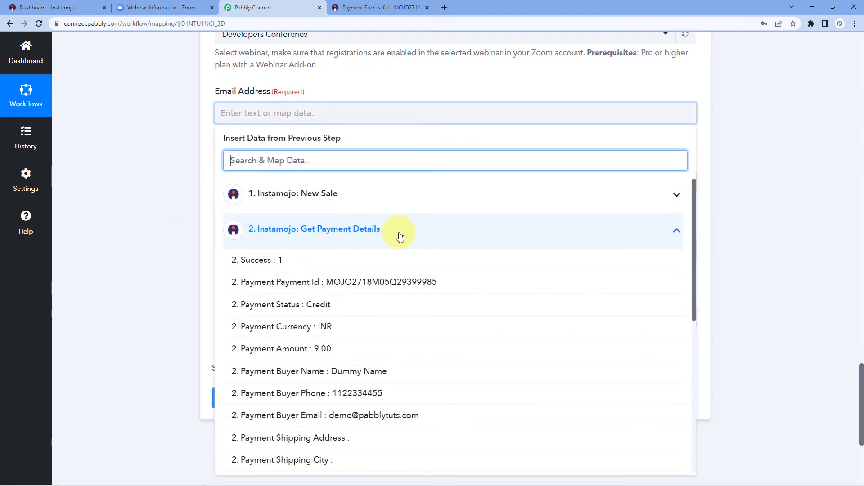
scroll(302, 304, down, 3)
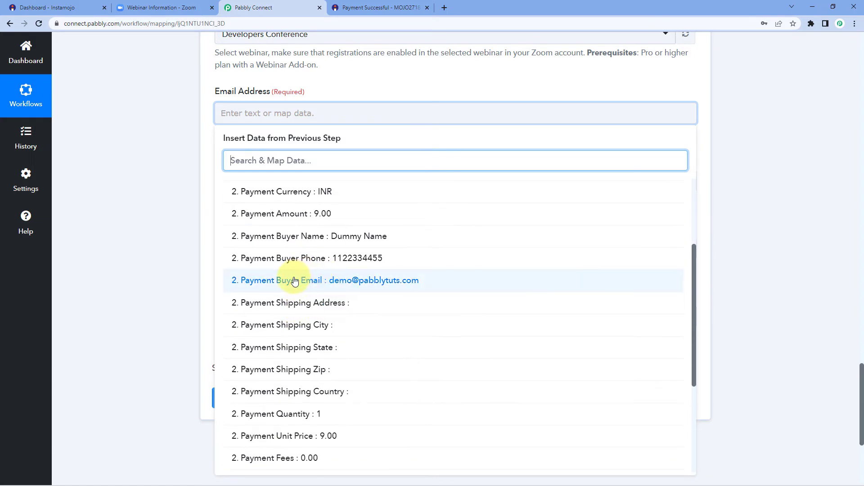
click(295, 280)
click(171, 189)
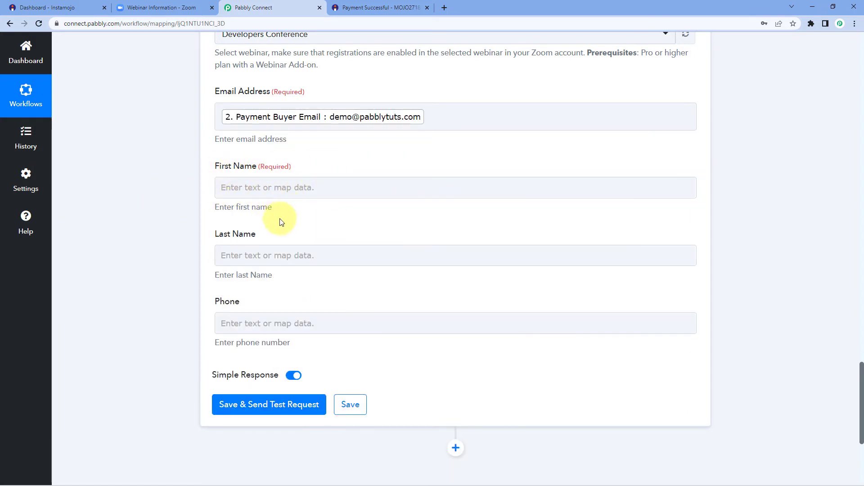
scroll(305, 185, up, 10)
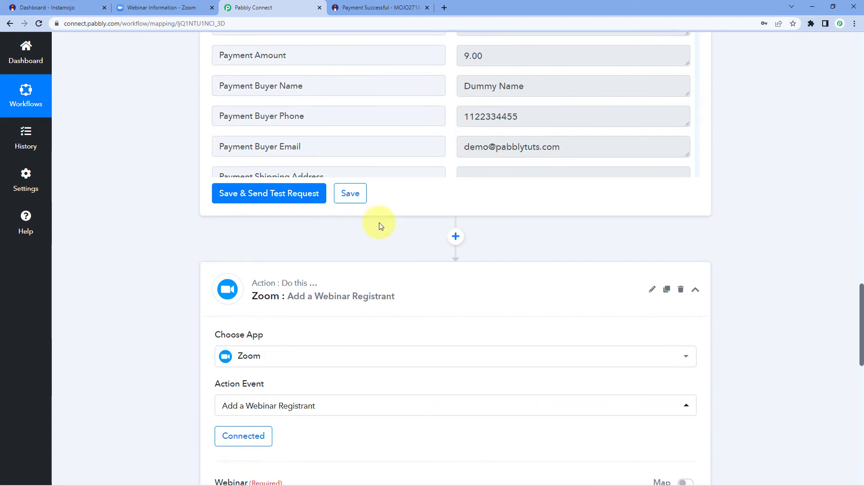
scroll(379, 222, up, 1)
Step: Inspect the buyer name value, which holds both a first and a last name
mouse_move(463, 110)
mouse_down()
mouse_move(536, 113)
mouse_move(456, 116)
mouse_up()
click(537, 113)
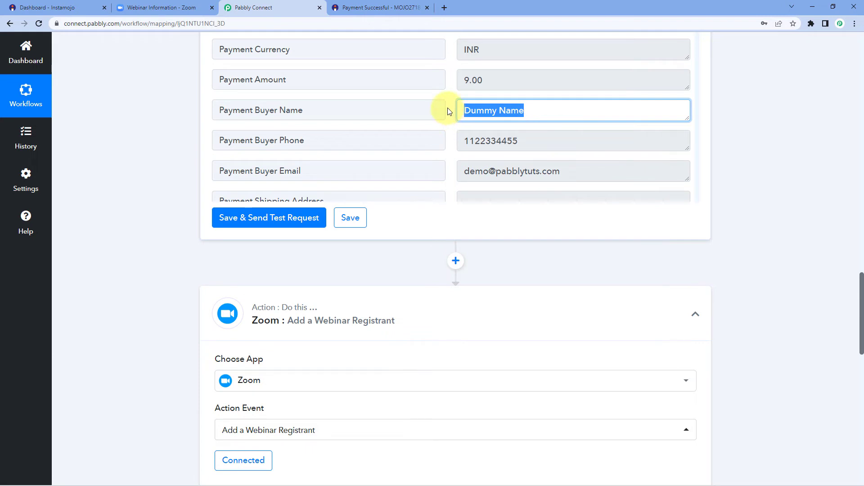
drag(495, 109, 546, 110)
double_click(511, 111)
click(555, 116)
scroll(462, 216, down, 1)
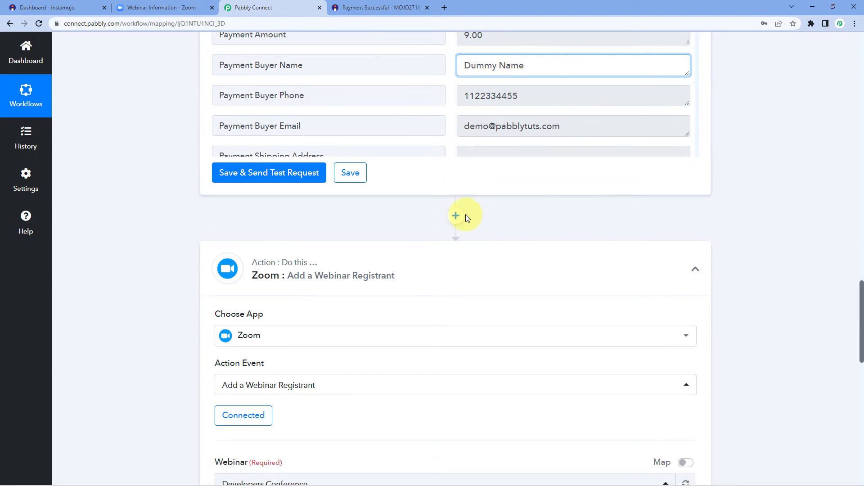
Step: Insert a Text Formatter by Pabbly step before Zoom, choose Split Text and connect it
click(459, 216)
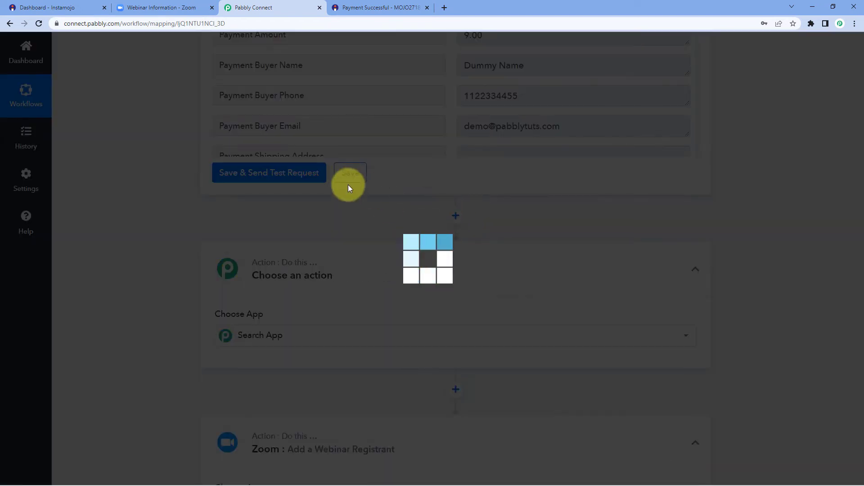
scroll(331, 274, down, 3)
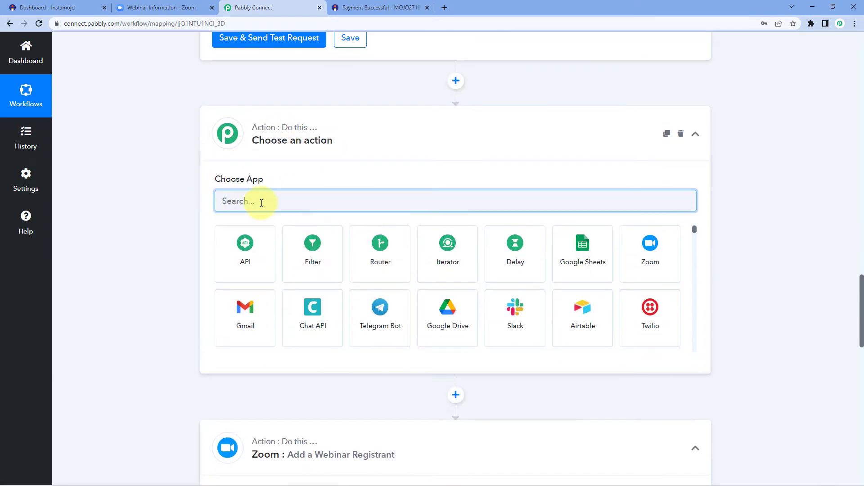
text(Text)
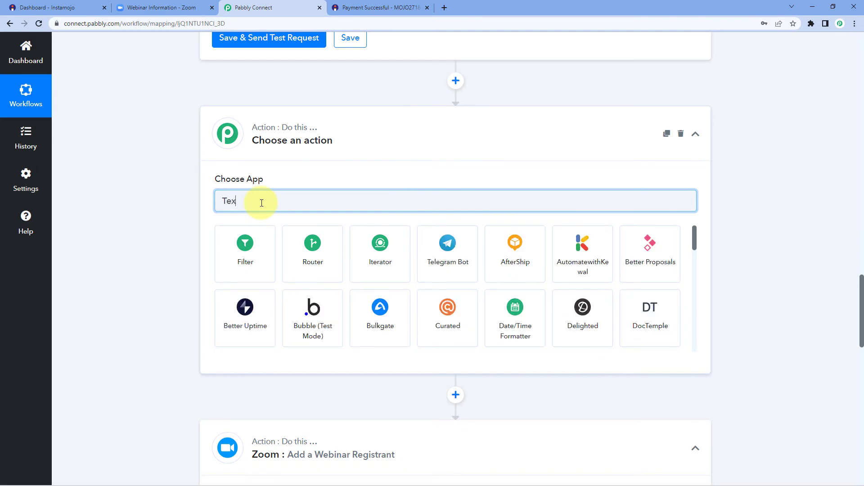
click(317, 261)
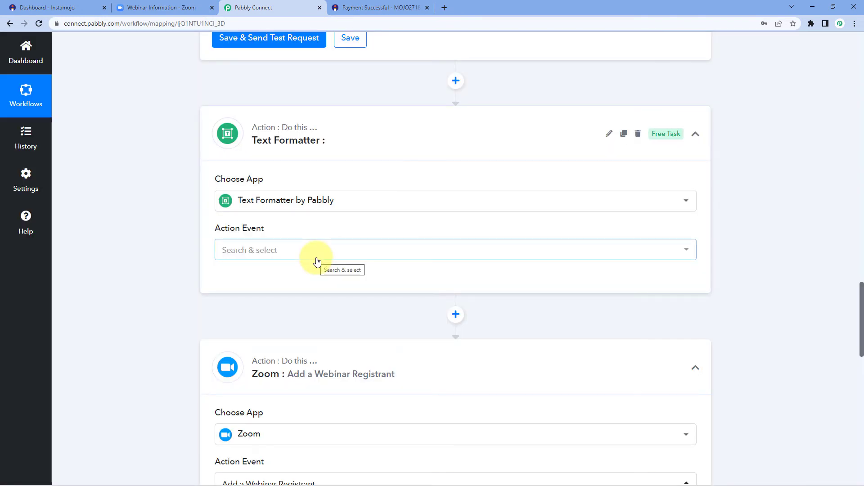
click(322, 256)
scroll(299, 322, down, 3)
click(299, 331)
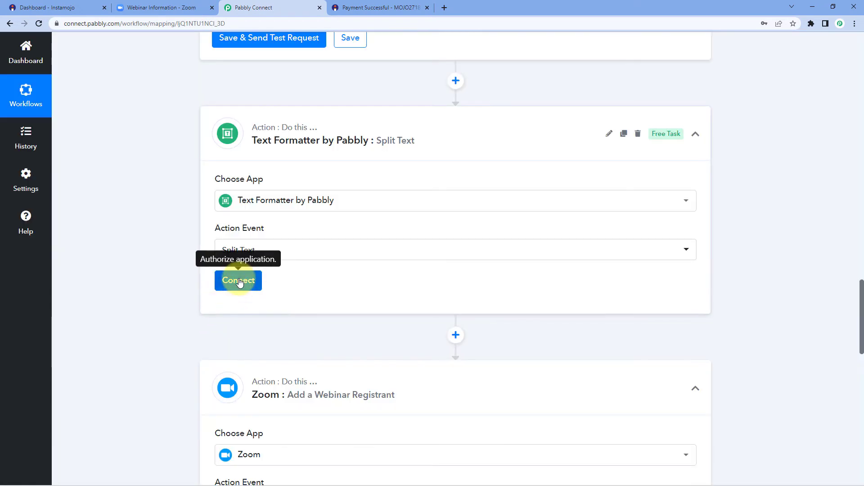
click(239, 280)
Step: Re-examine the buyer name value that the Split Text step will divide
scroll(174, 290, down, 3)
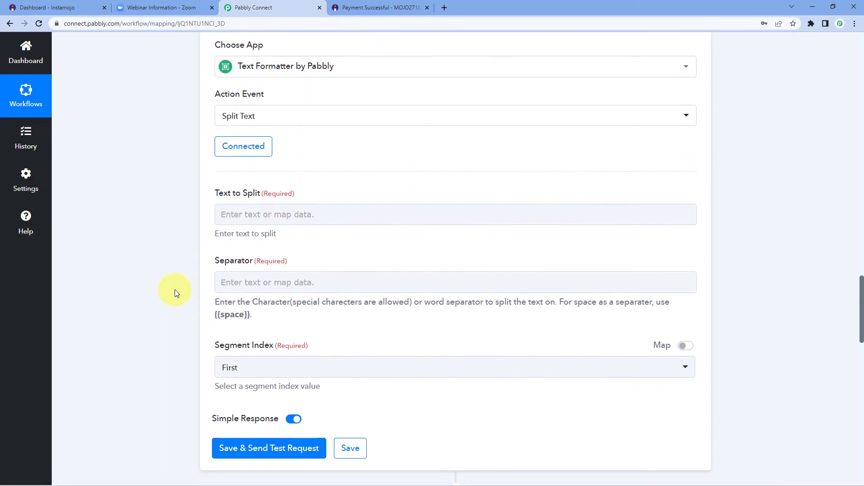
scroll(201, 208, down, 2)
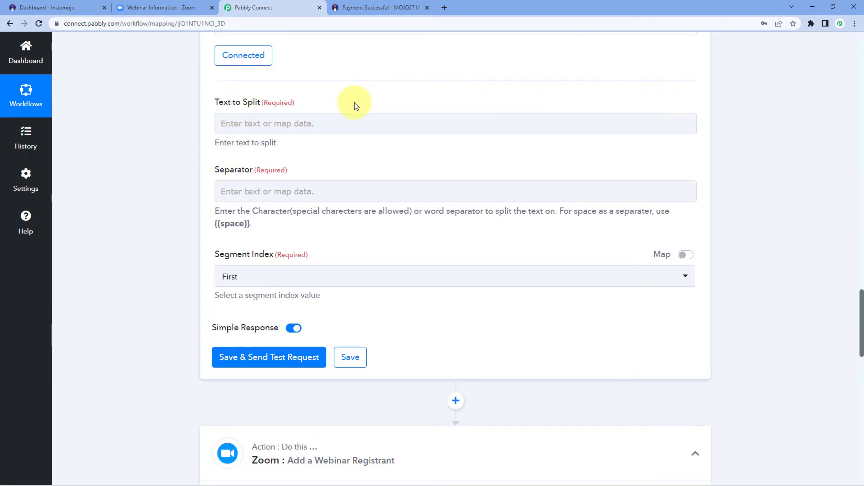
scroll(353, 131, up, 7)
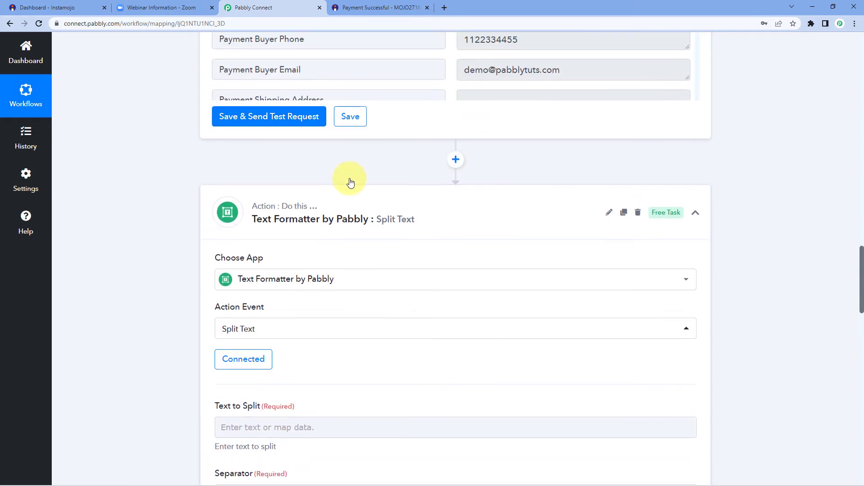
scroll(350, 181, up, 2)
drag(553, 112, 445, 119)
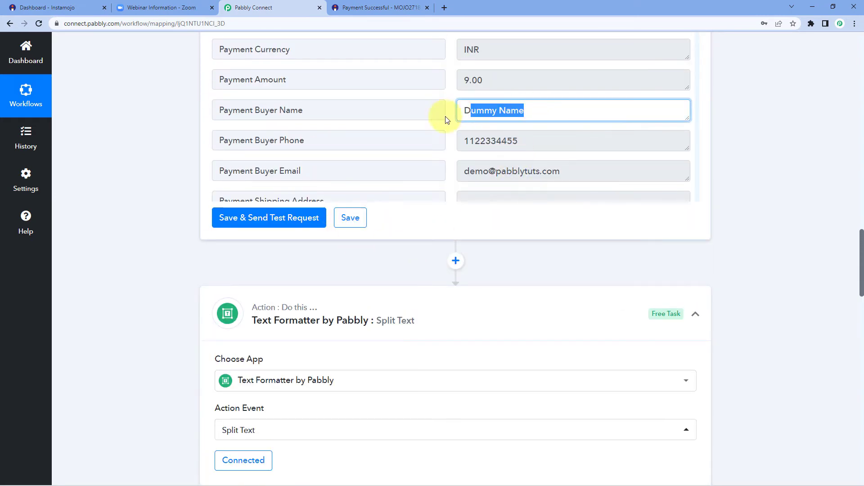
click(498, 111)
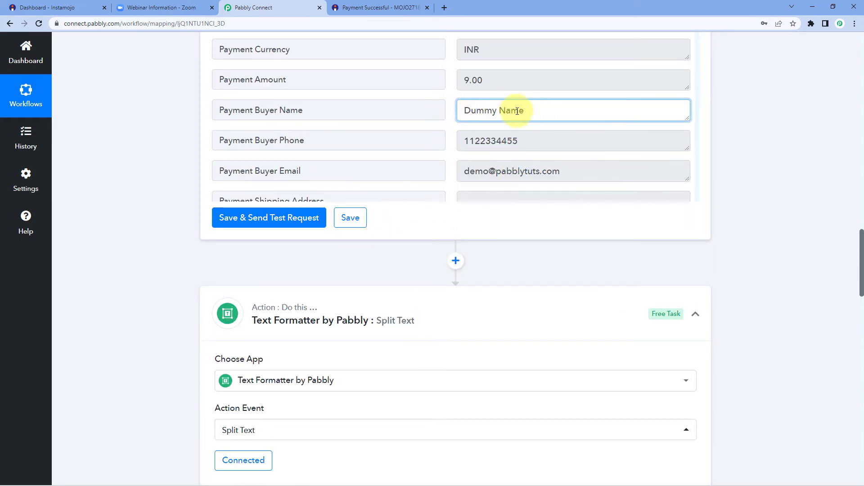
drag(465, 111, 185, 226)
click(143, 226)
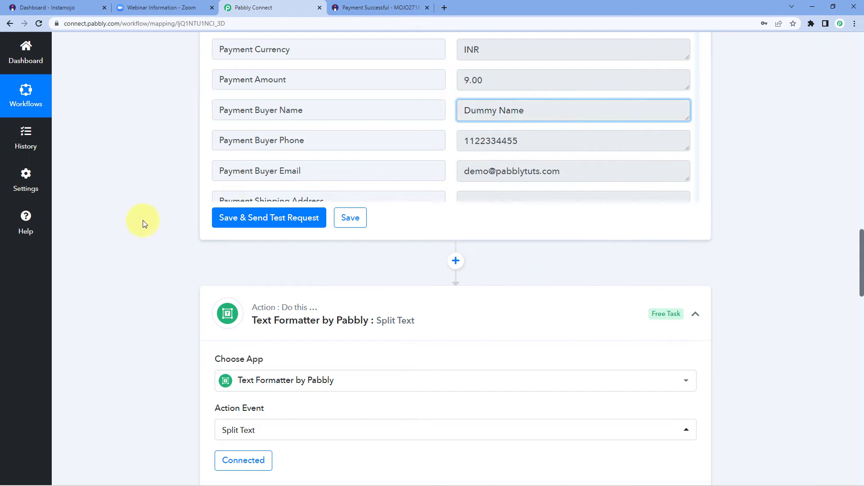
scroll(144, 224, down, 2)
scroll(144, 224, down, 4)
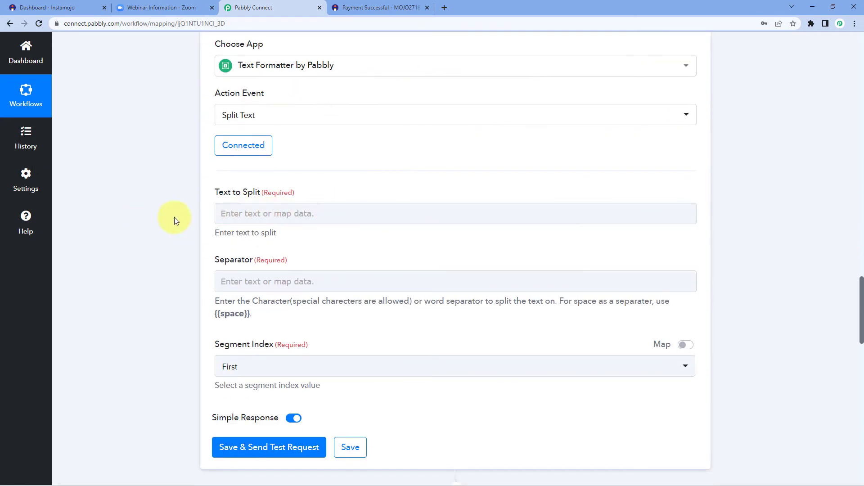
Step: Map the Instamojo Payment Buyer Name into the Text to Split field
scroll(193, 203, down, 2)
click(250, 123)
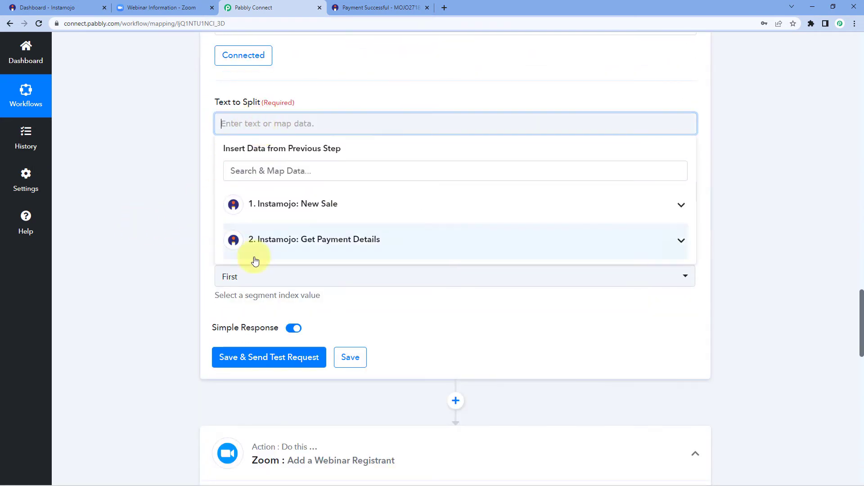
click(298, 246)
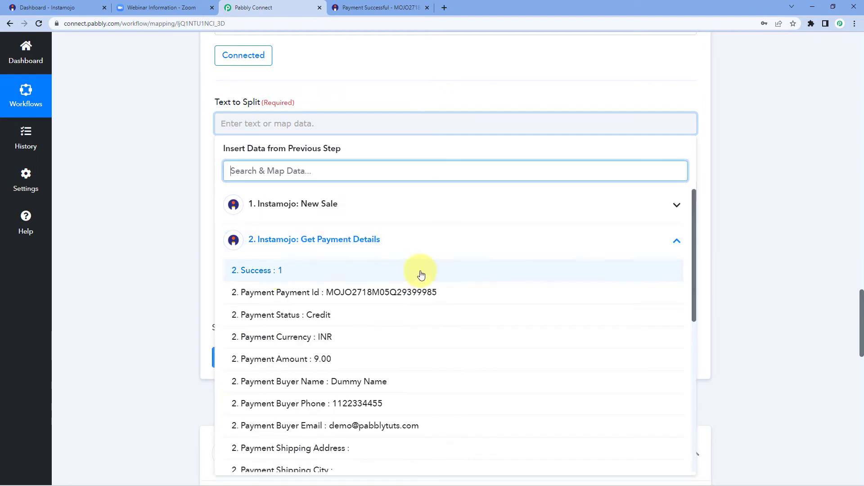
scroll(279, 310, down, 1)
scroll(330, 335, down, 1)
click(324, 338)
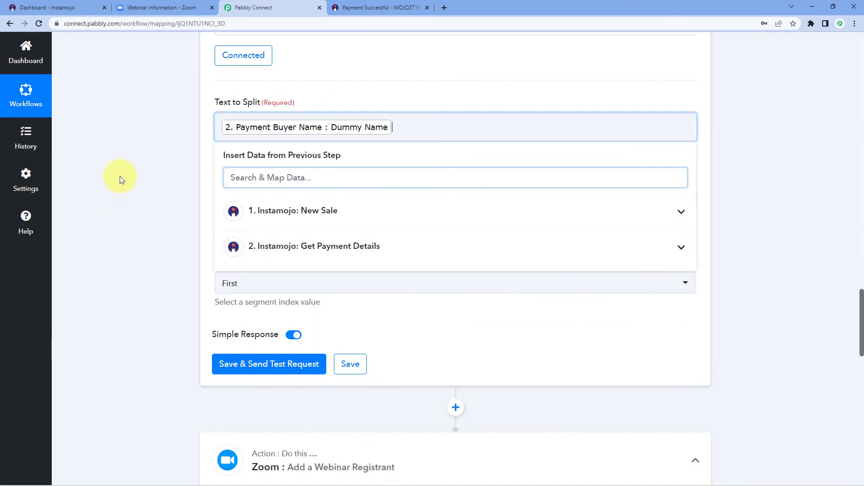
click(139, 168)
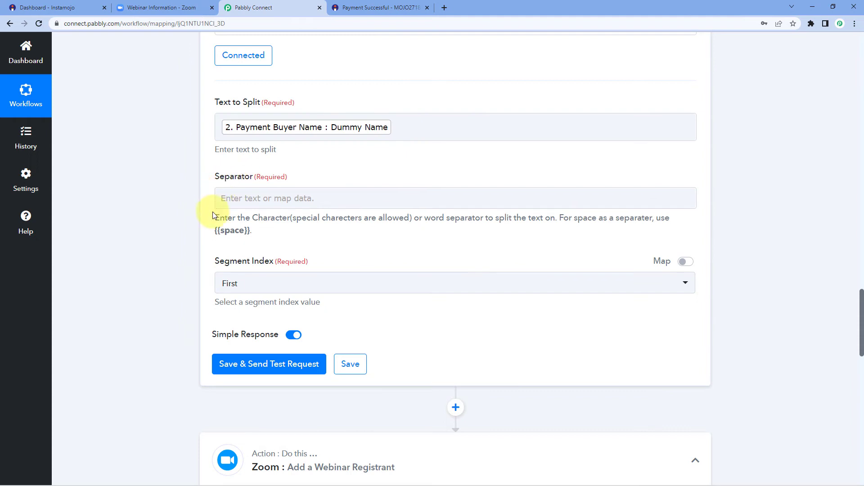
Step: Copy the {{space}} placeholder from the help text into the Separator field
click(365, 128)
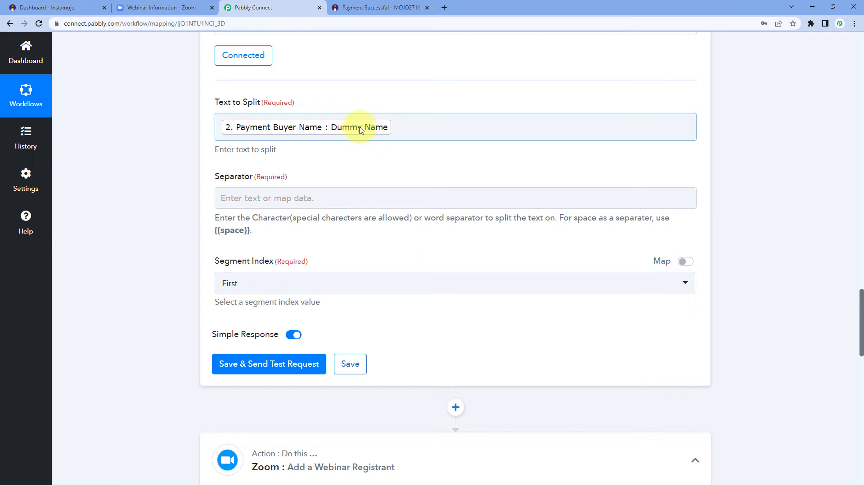
click(276, 223)
drag(248, 231, 223, 235)
key(ctrl+c)
click(231, 198)
key(ctrl+v)
click(312, 179)
Step: Set Segment Index to All so every split segment is returned
click(275, 202)
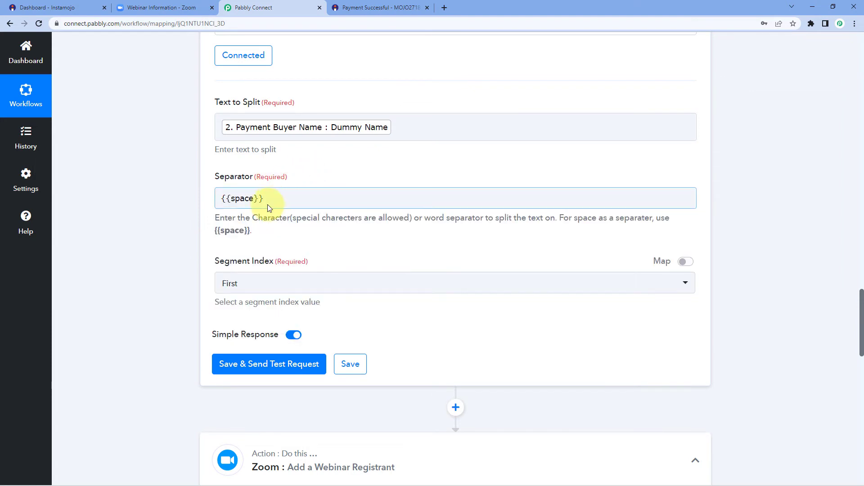
click(329, 168)
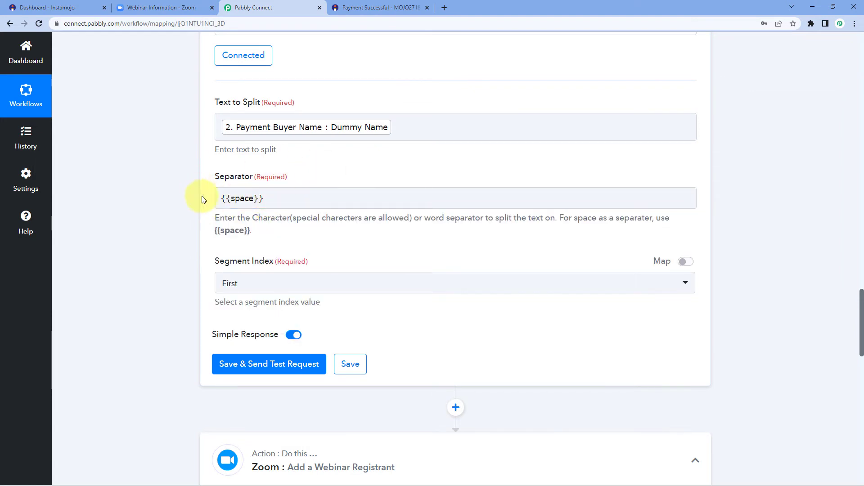
scroll(250, 208, down, 1)
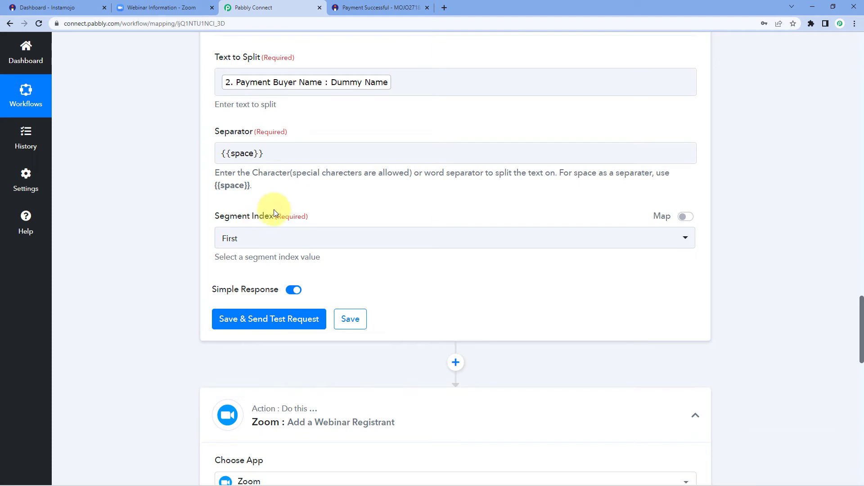
click(311, 238)
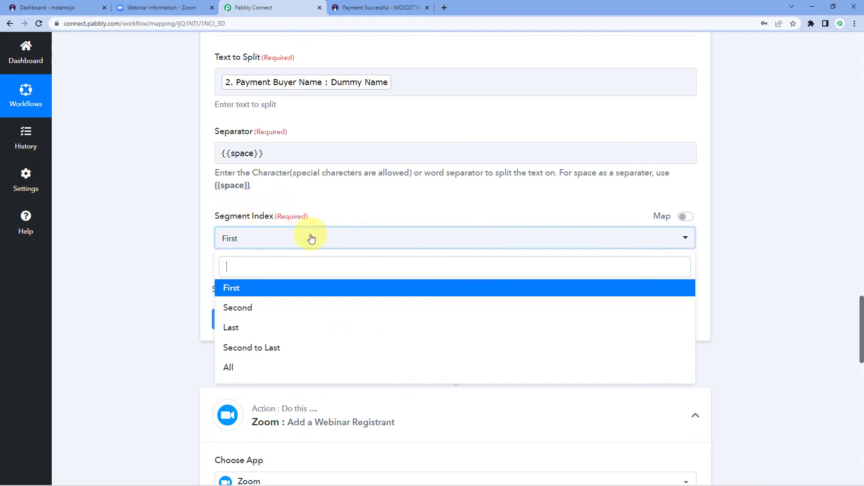
click(234, 364)
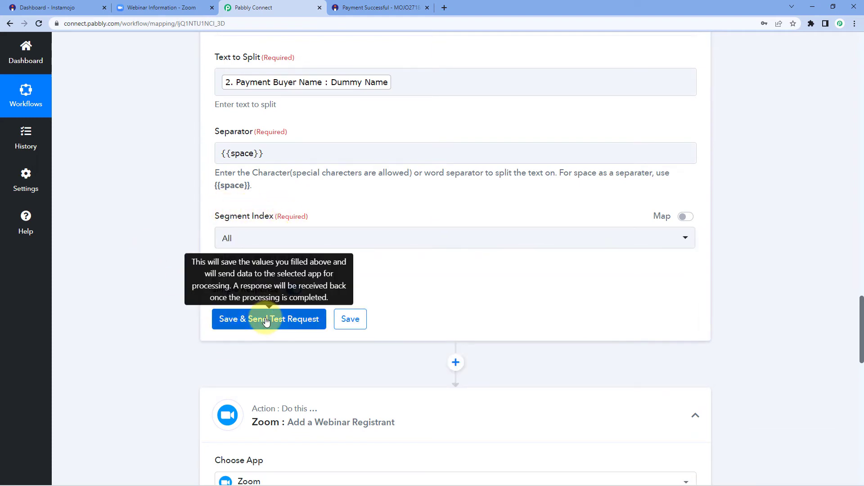
Step: Save and test the split step; the response shows Result 0 'Dummy' and Result 1 'Name'
click(280, 318)
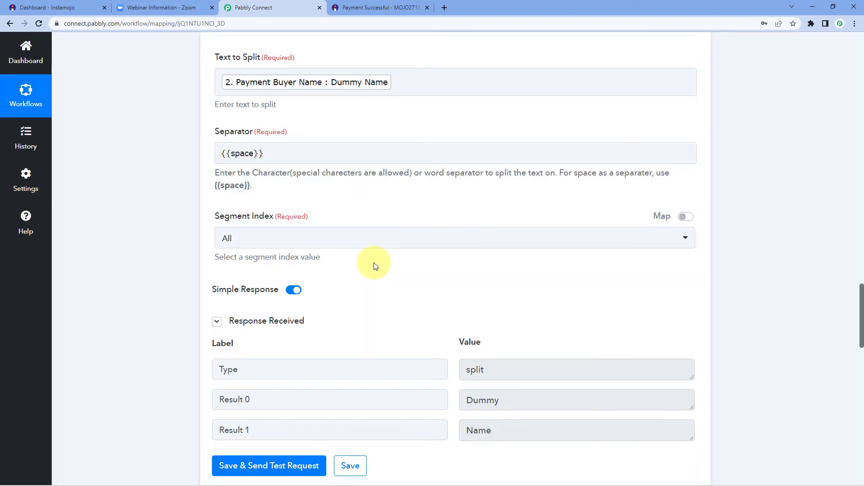
scroll(360, 270, down, 1)
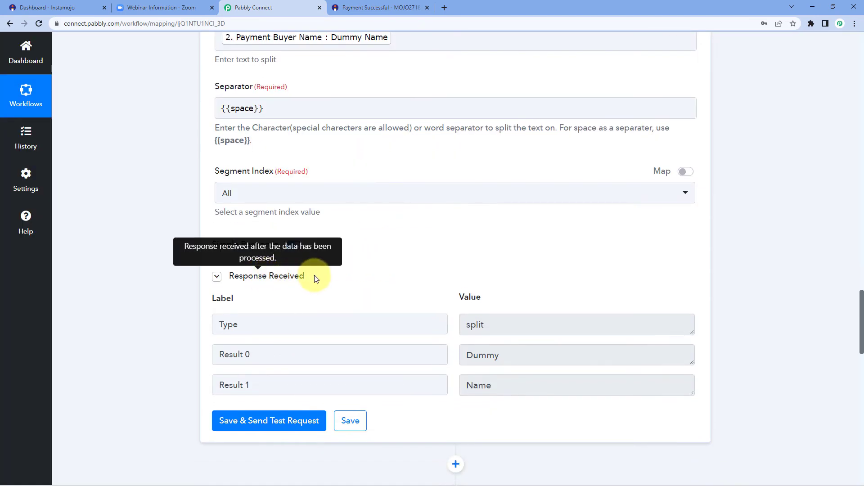
scroll(416, 267, down, 1)
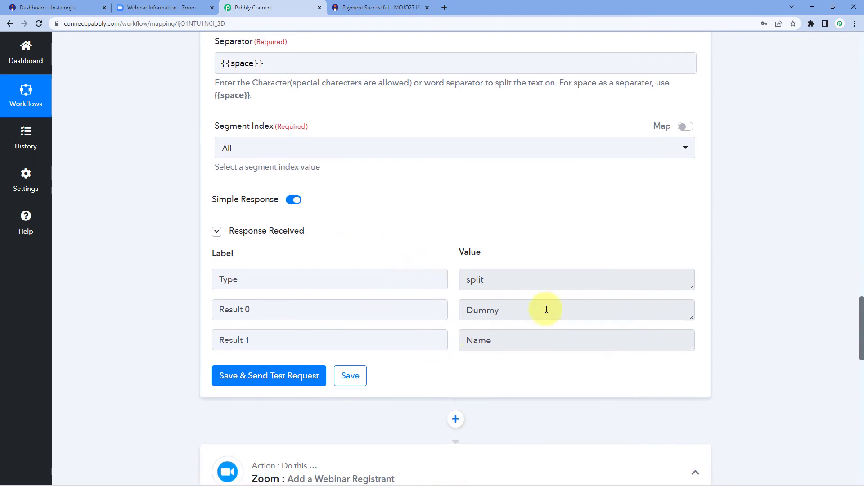
click(511, 309)
key(ctrl+a)
key(Tab)
click(445, 251)
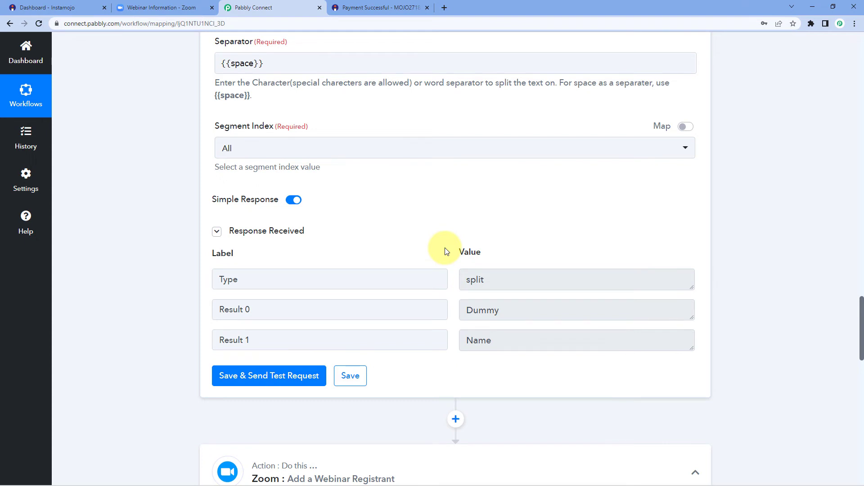
scroll(445, 250, down, 2)
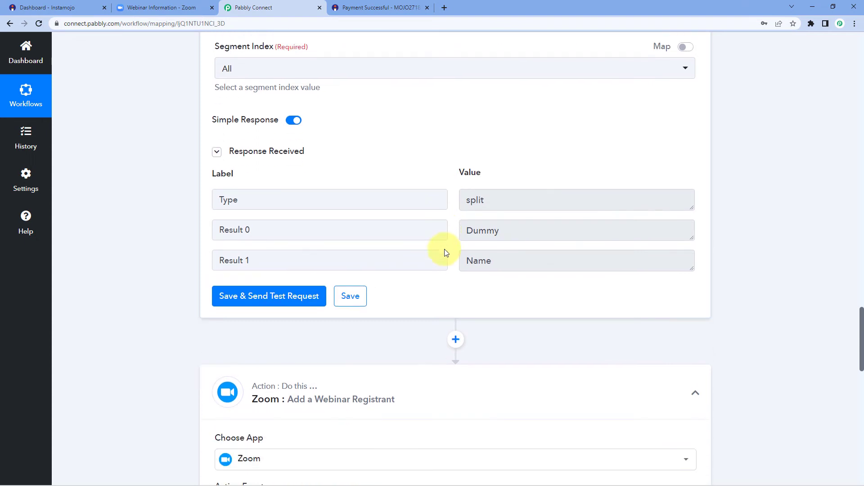
Step: Keep the existing Zoom #18 connection on the add-registrant action and save it
scroll(172, 246, down, 10)
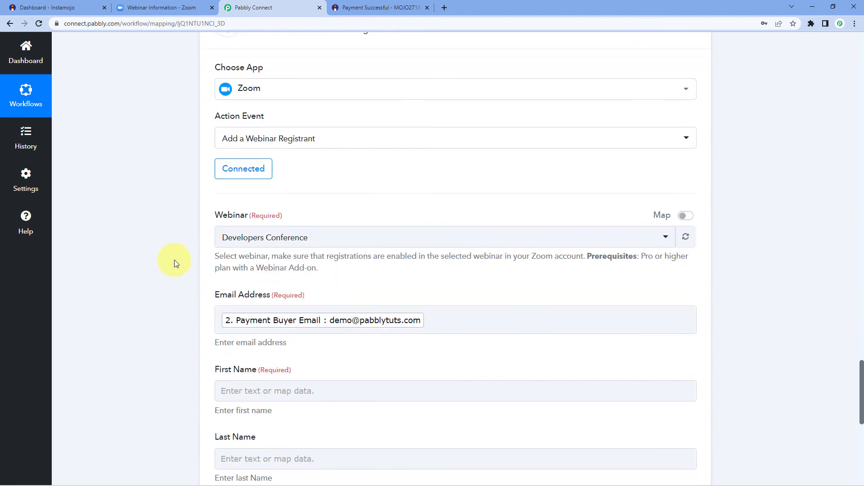
scroll(179, 247, up, 4)
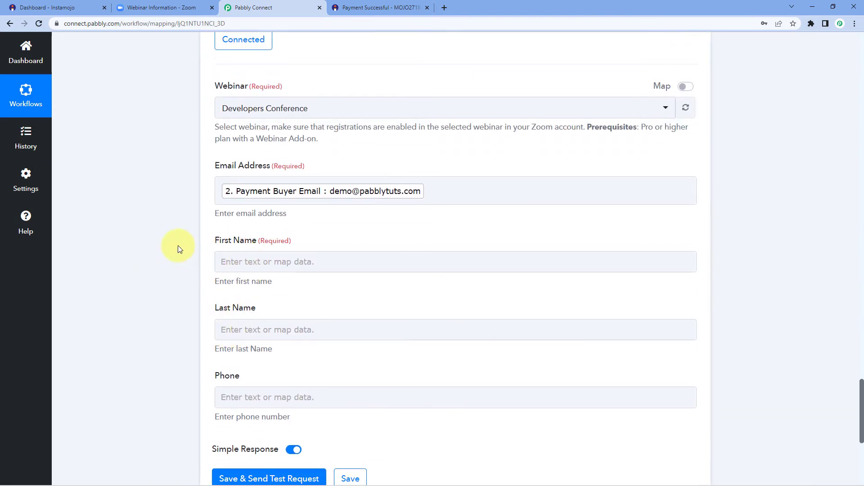
scroll(270, 225, up, 4)
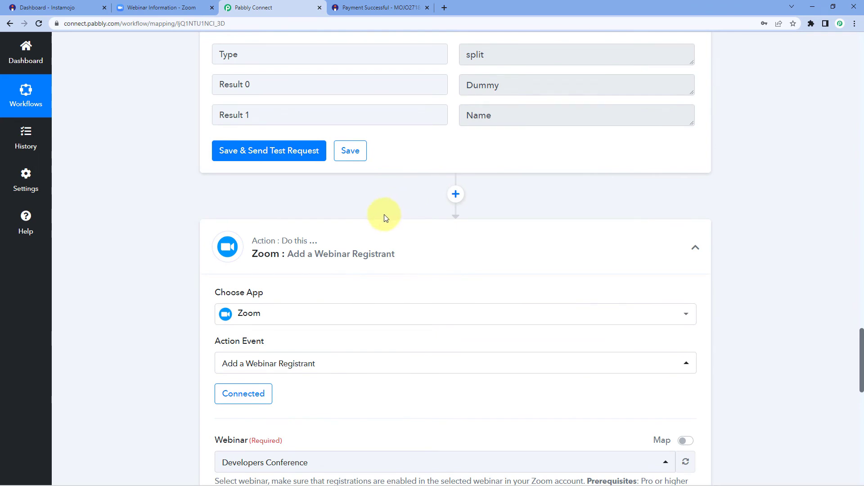
scroll(384, 217, down, 2)
click(260, 310)
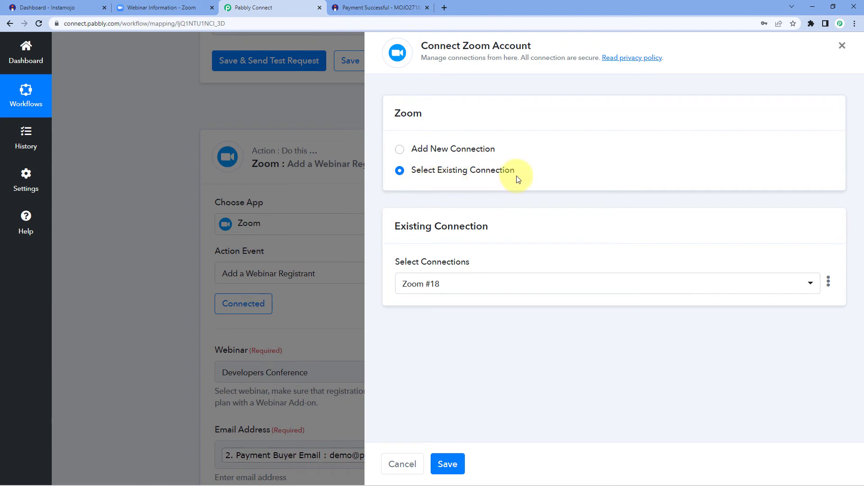
click(447, 464)
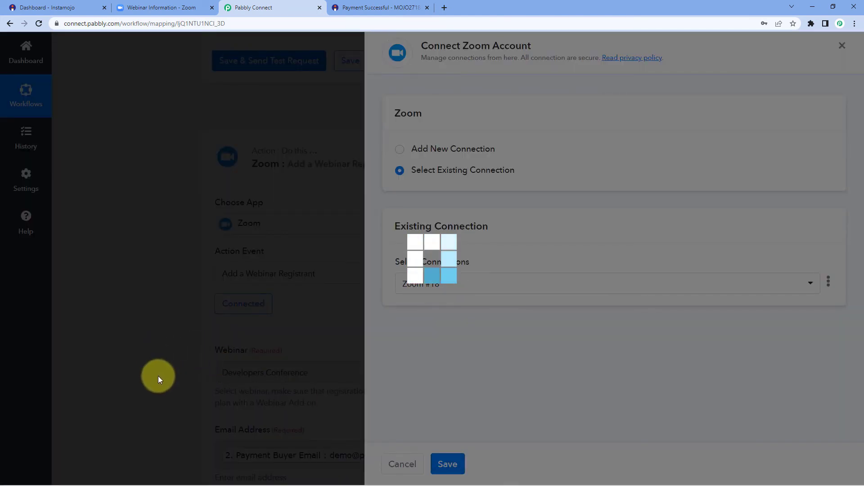
scroll(158, 377, down, 7)
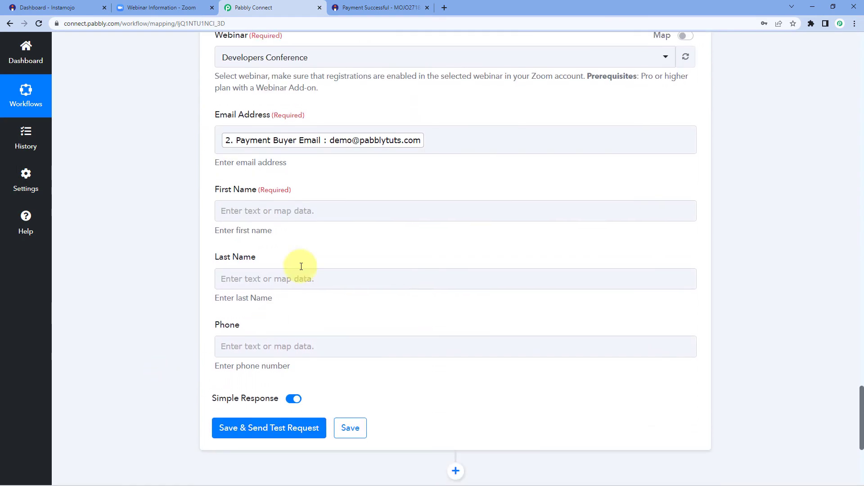
Step: Map Split Text Result 0 into First Name and Result 1 into Last Name
click(242, 209)
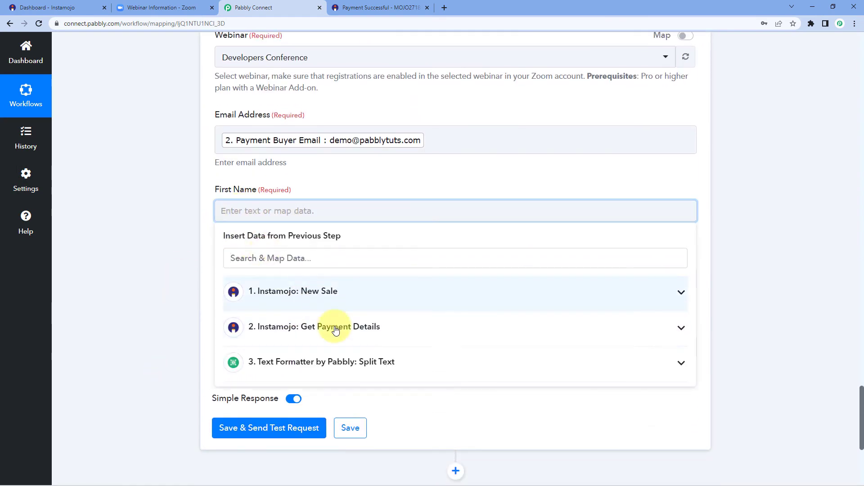
click(324, 365)
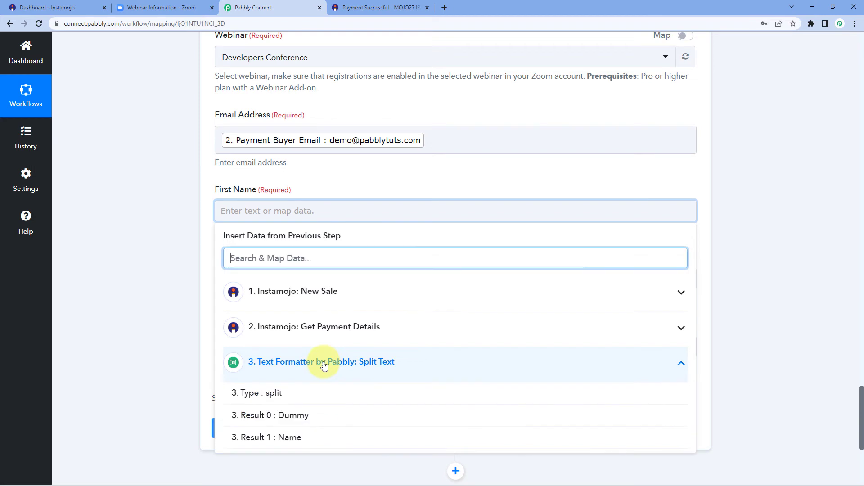
click(314, 416)
click(185, 279)
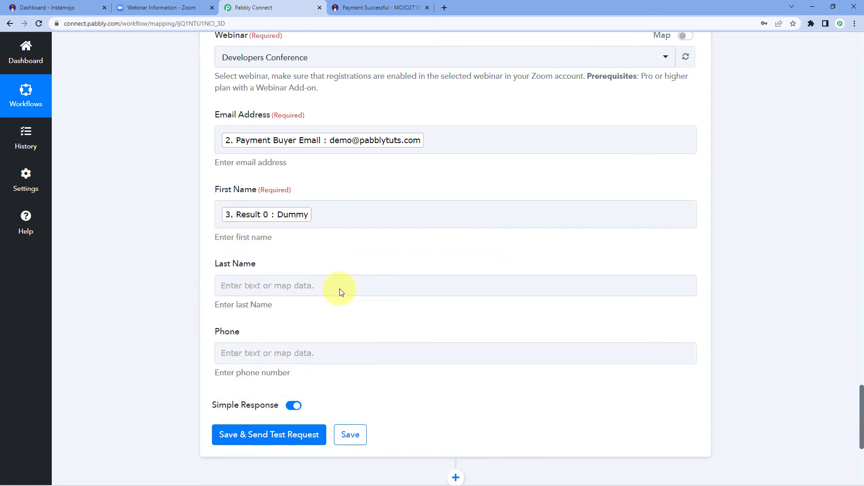
click(275, 285)
scroll(177, 288, down, 2)
click(279, 346)
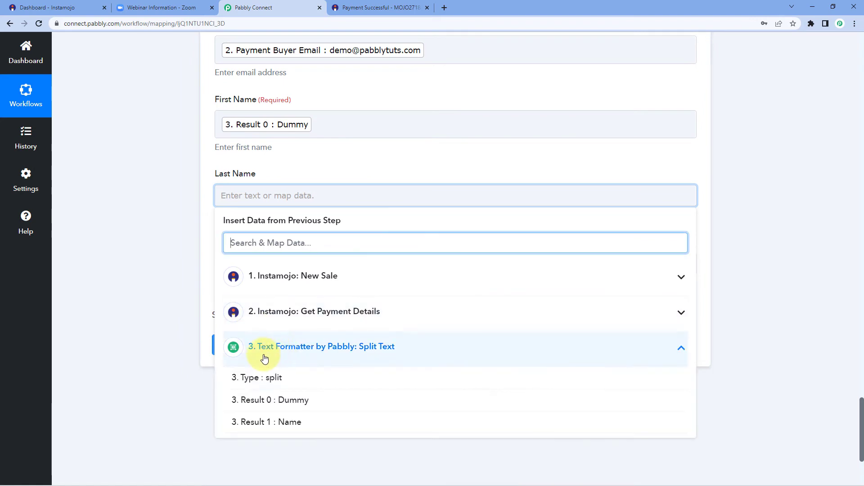
click(262, 423)
click(146, 282)
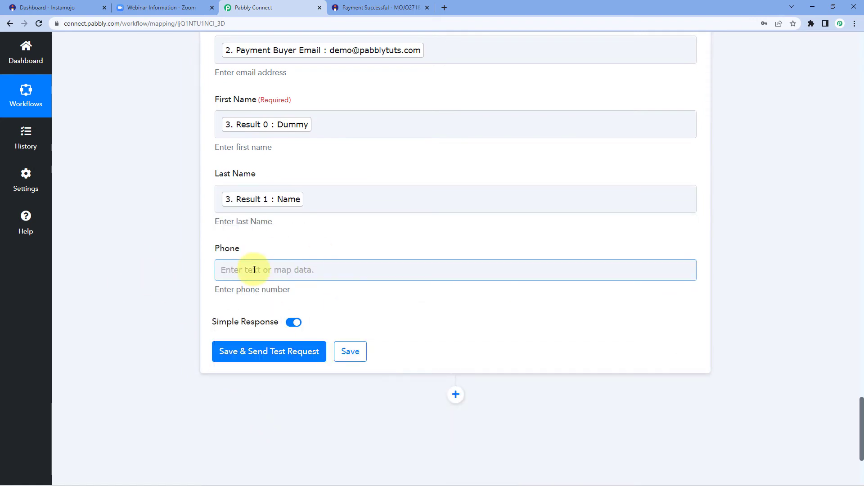
Step: Map the Payment Buyer Phone from Get Payment Details into the Phone field
click(256, 270)
click(274, 384)
scroll(184, 301, down, 3)
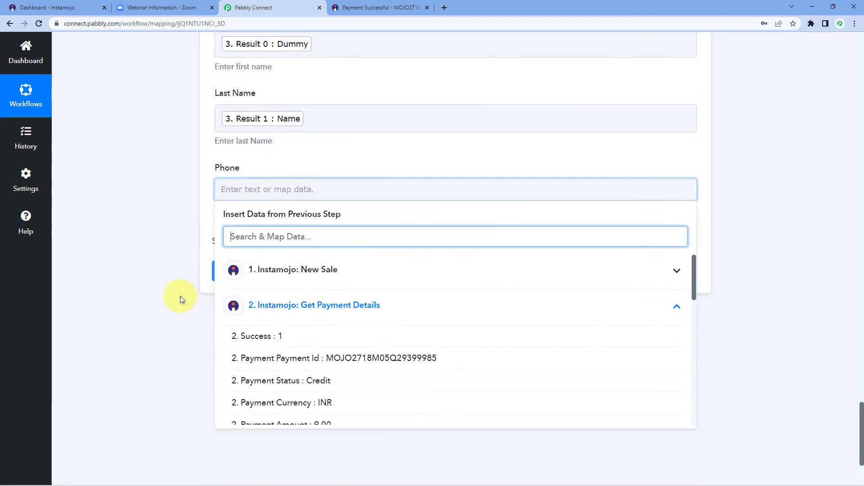
scroll(302, 342, down, 2)
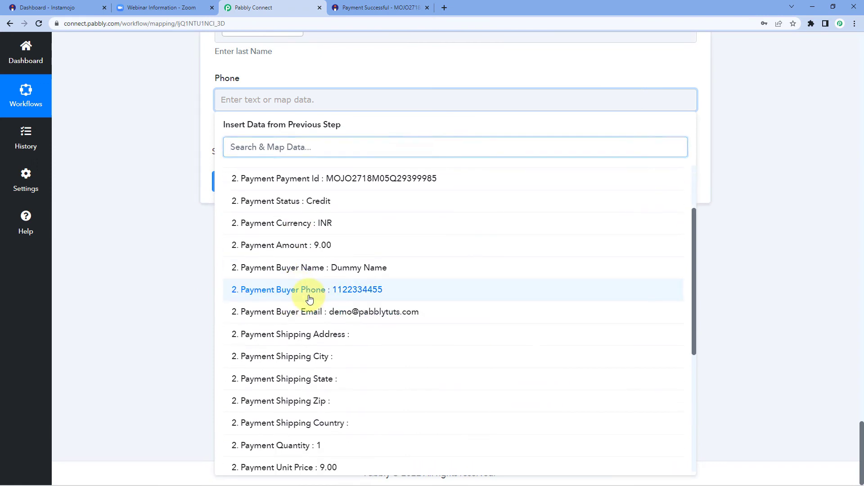
click(309, 291)
click(160, 163)
scroll(160, 163, up, 4)
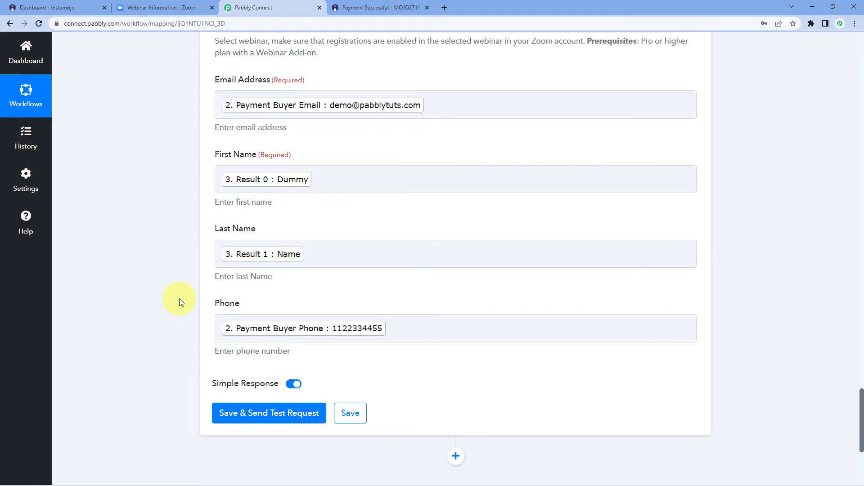
scroll(176, 300, down, 2)
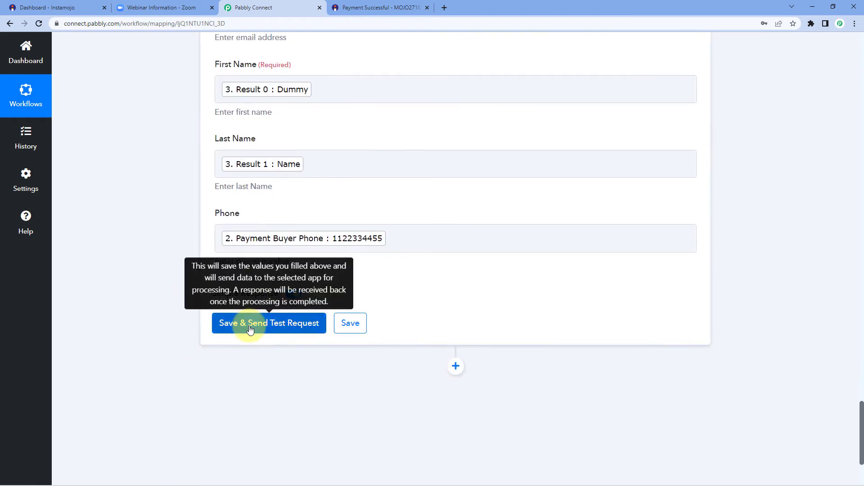
Step: Send a test registration to Zoom, check the returned Registrant Id, then go to the Zoom webinar tab
click(250, 329)
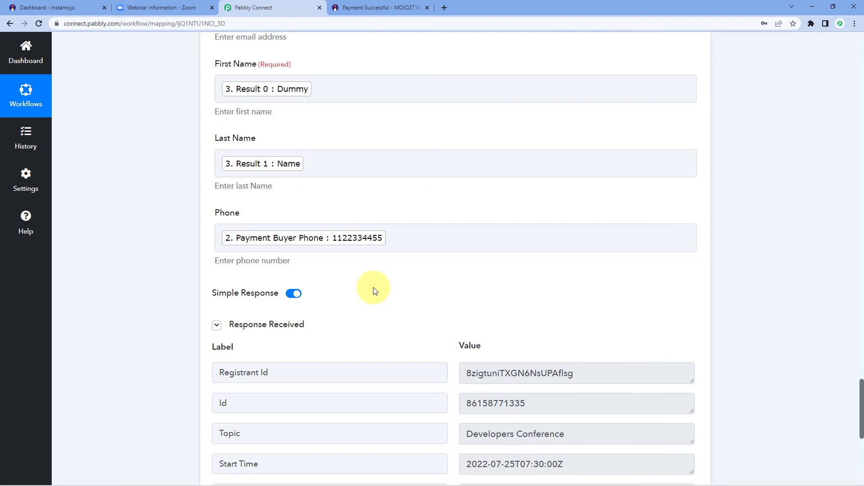
scroll(399, 248, down, 2)
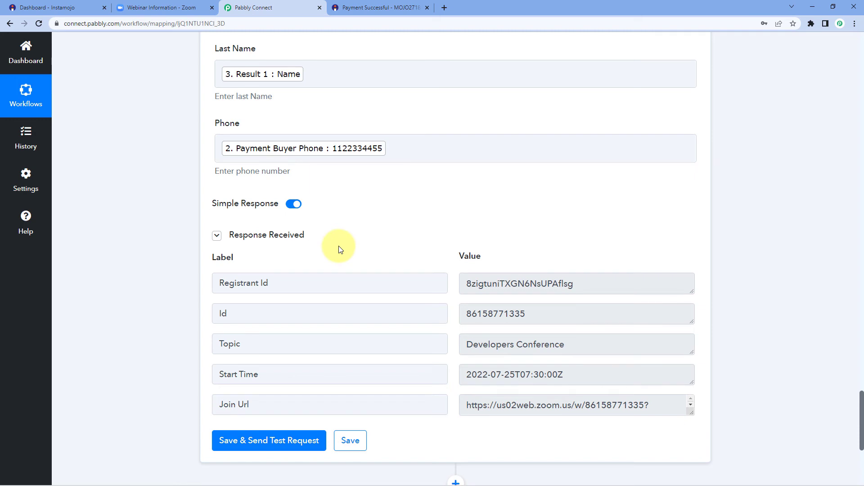
scroll(340, 250, up, 4)
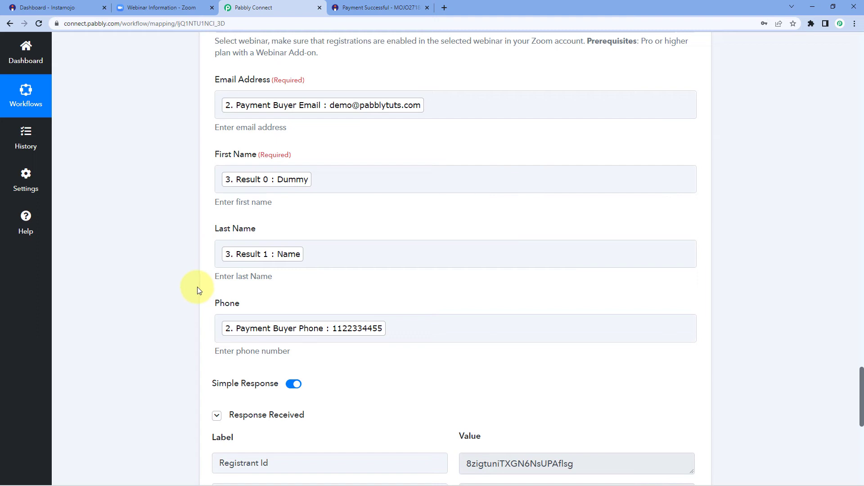
click(160, 4)
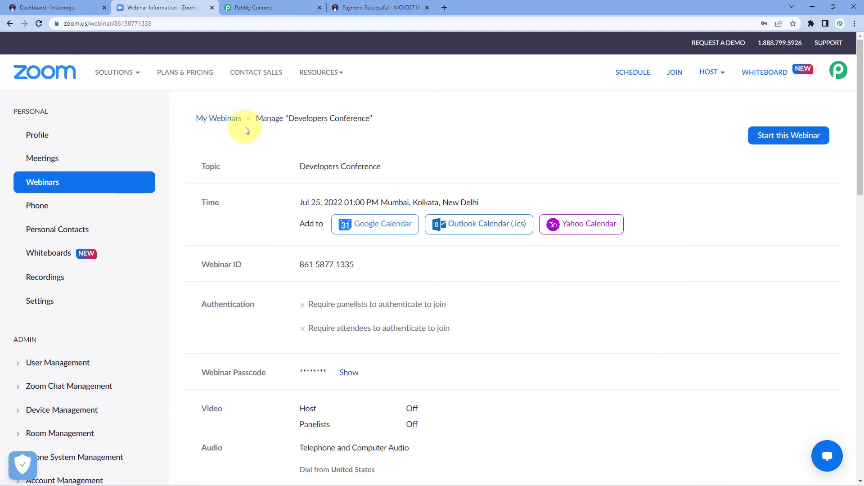
Step: Open Developers Conference from My Webinars and view its registrants, showing Total Registrants 1
click(227, 120)
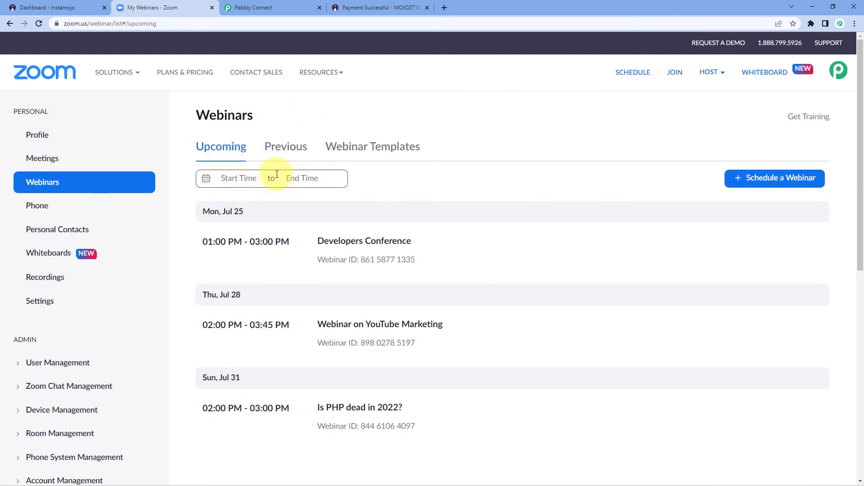
scroll(288, 180, down, 1)
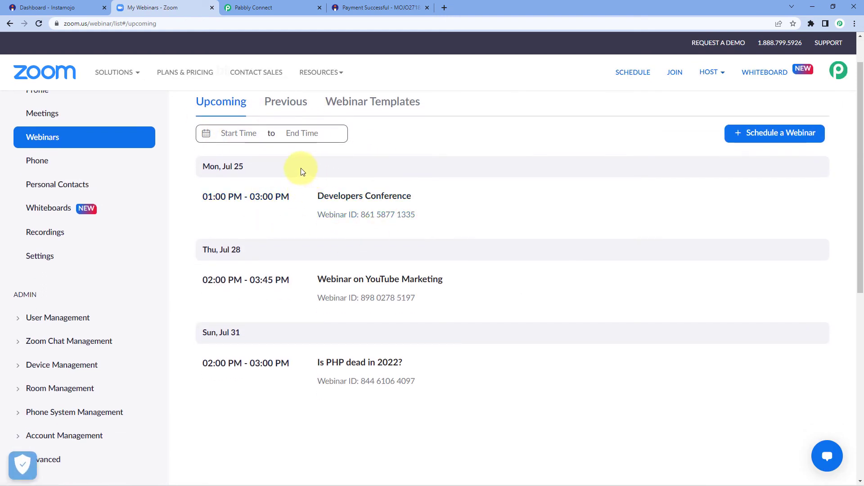
click(367, 200)
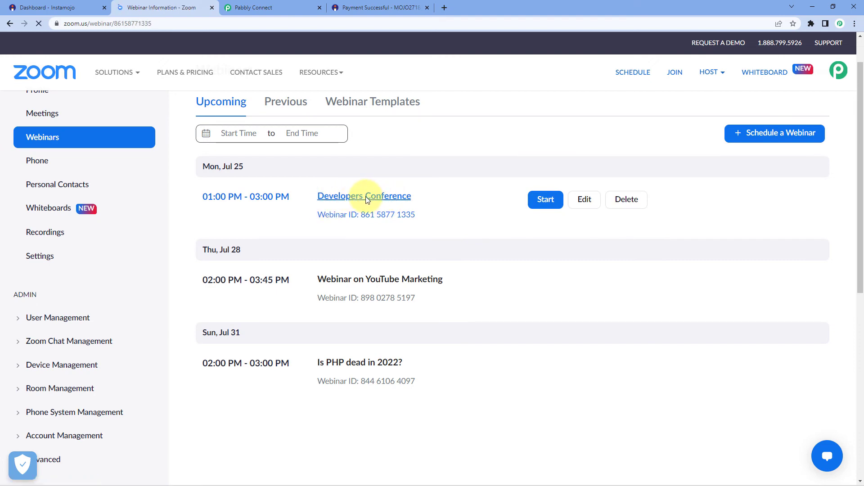
scroll(379, 189, down, 10)
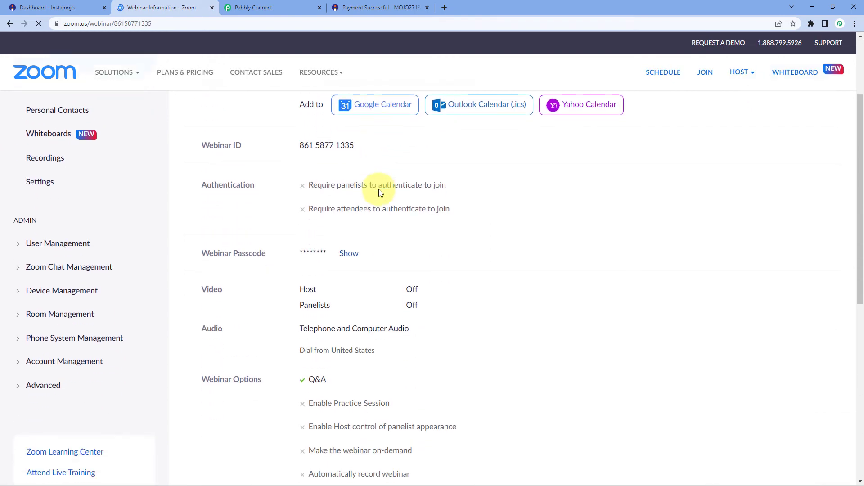
scroll(379, 189, down, 5)
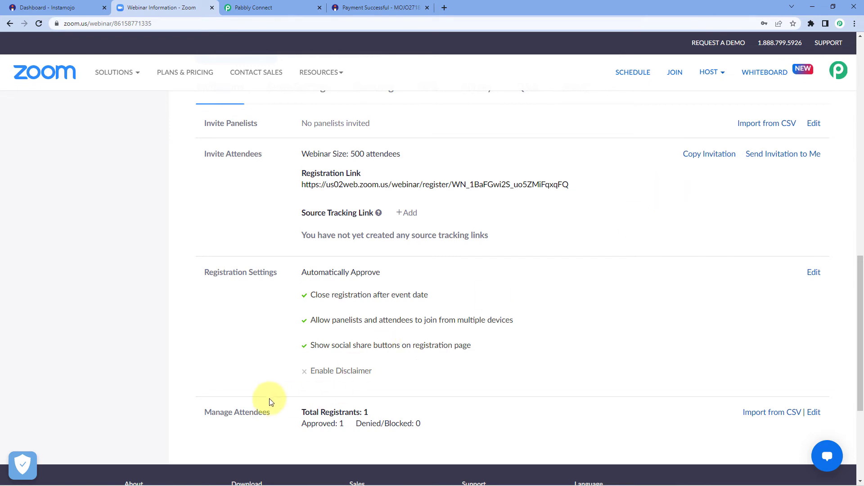
scroll(272, 399, down, 1)
double_click(365, 367)
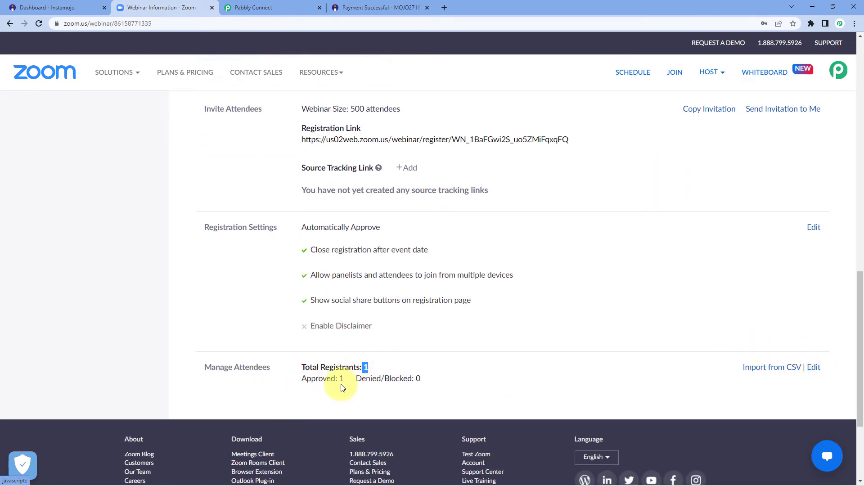
click(633, 385)
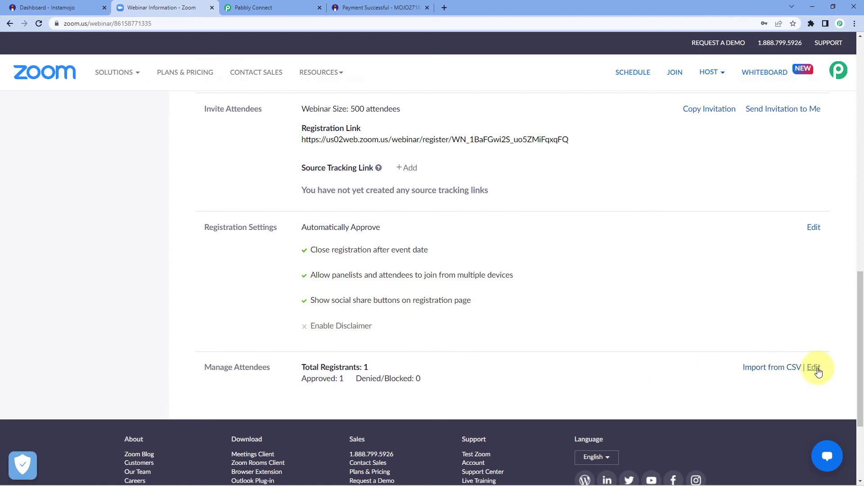
click(813, 367)
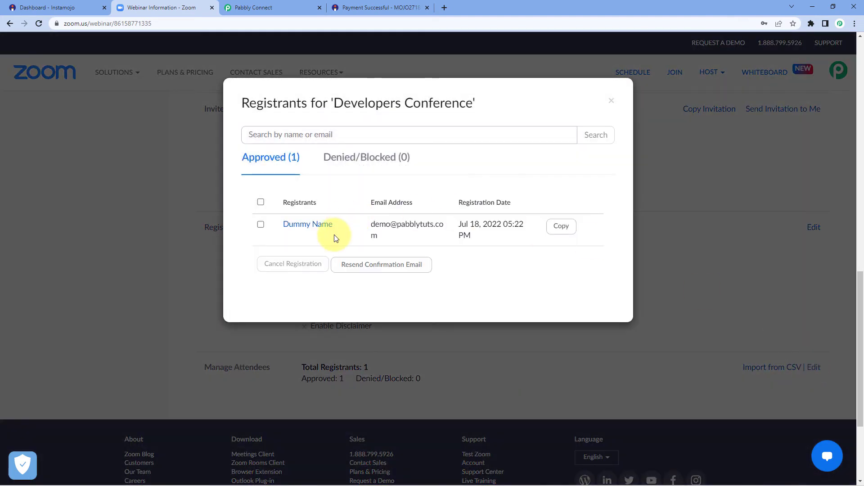
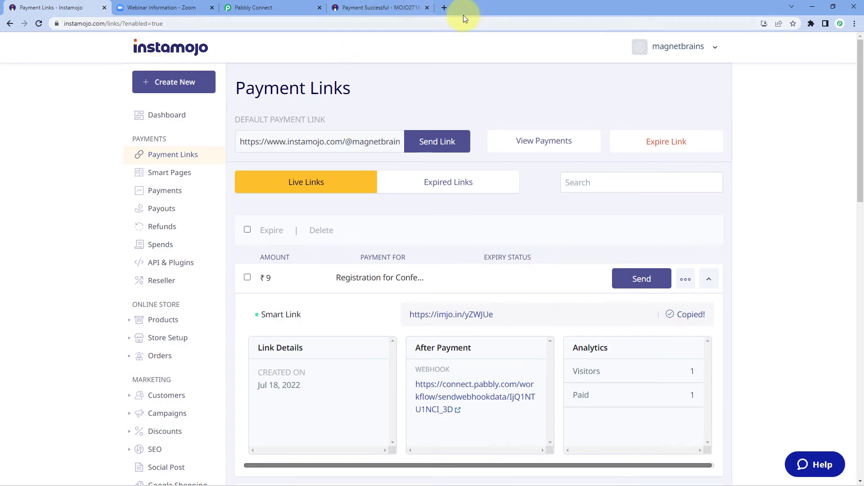
Step: Load the copied Instamojo payment link in a new browser tab
click(444, 8)
text(https://imjo.in/yZWJUe)
key(Return)
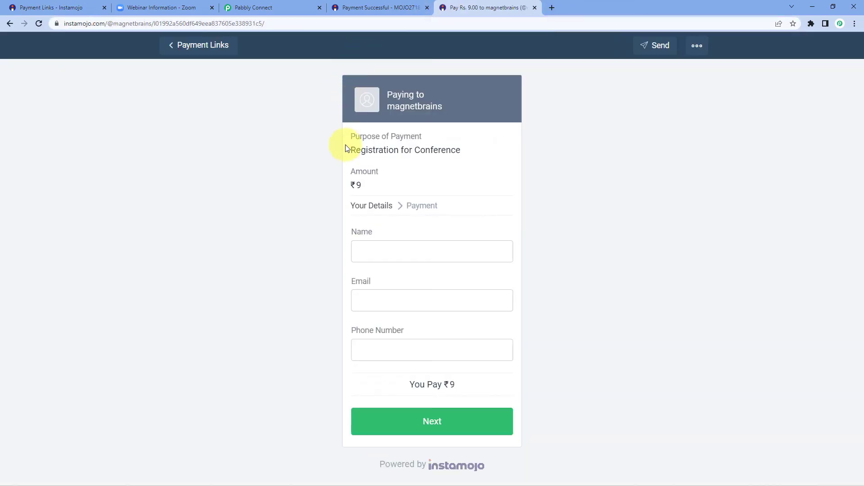
Step: Fill in the test payer's name, email address and phone number on the payment form
click(395, 252)
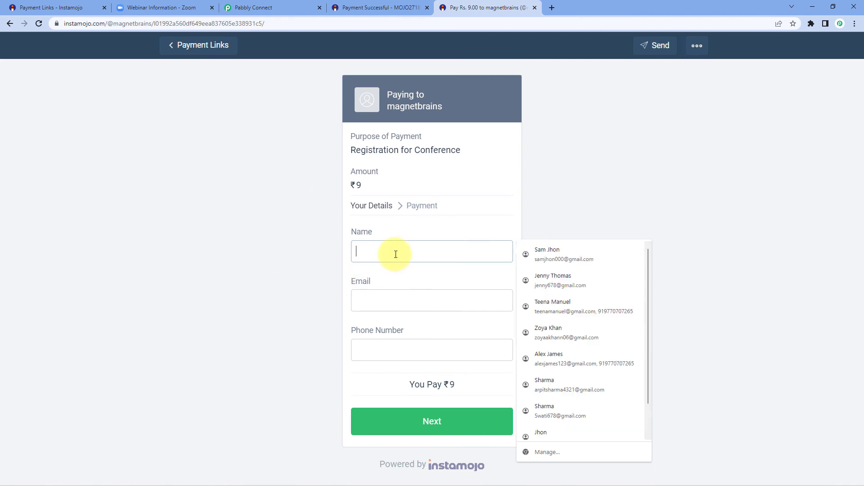
text(Test a)
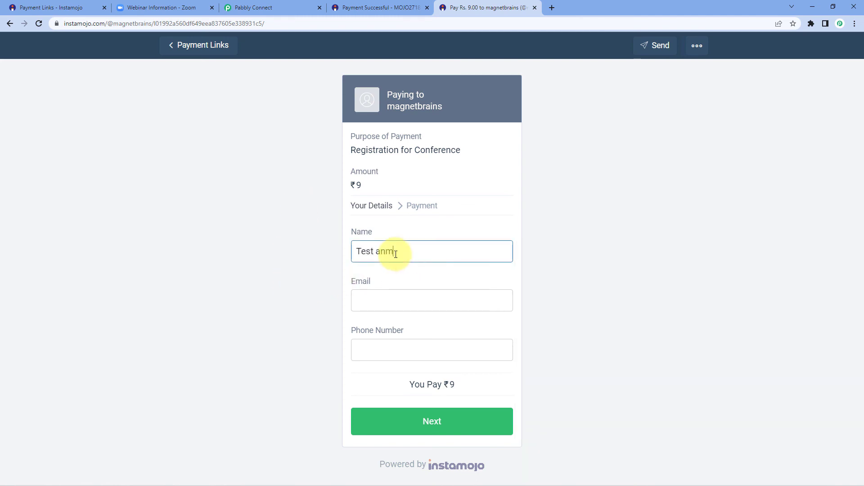
key(BackSpace)
text(name)
key(Tab)
click(377, 246)
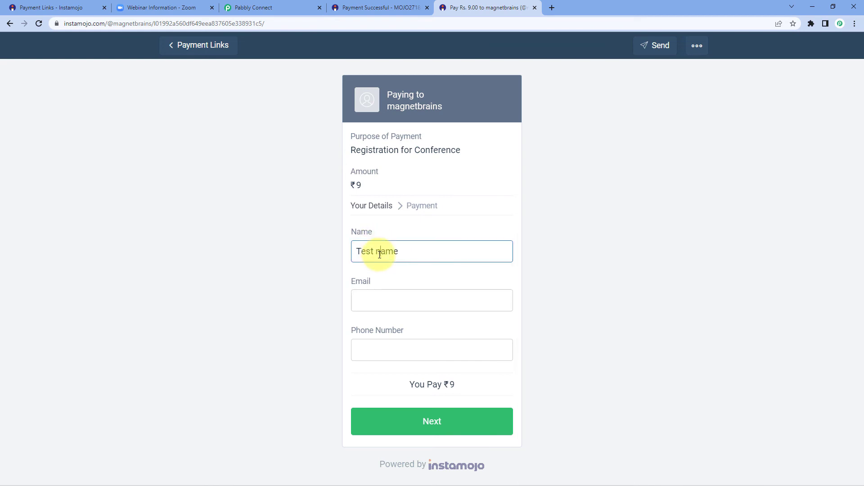
double_click(378, 250)
text(Name)
key(Tab)
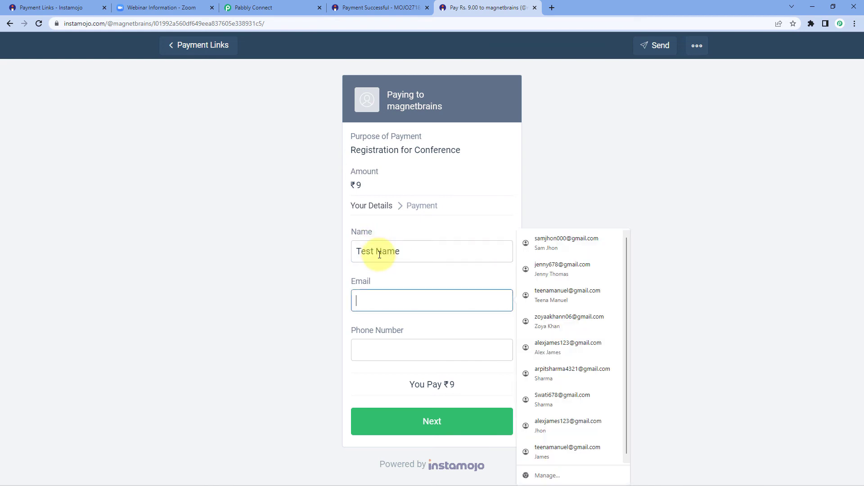
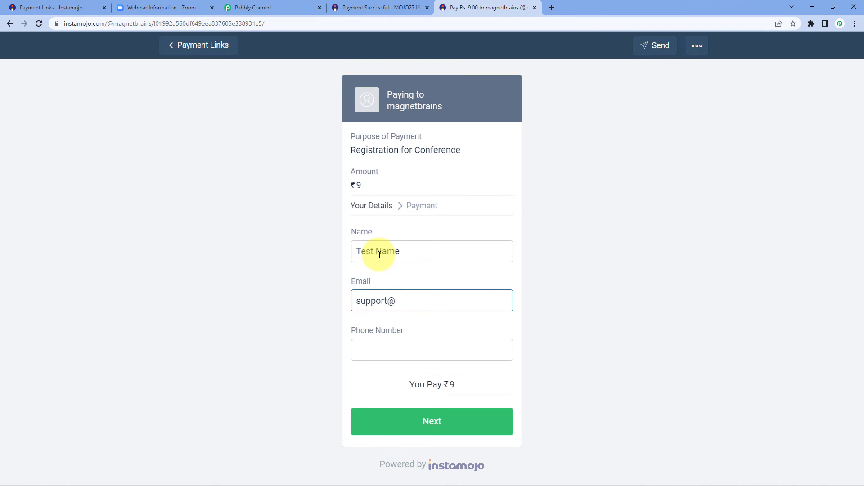
key(Tab)
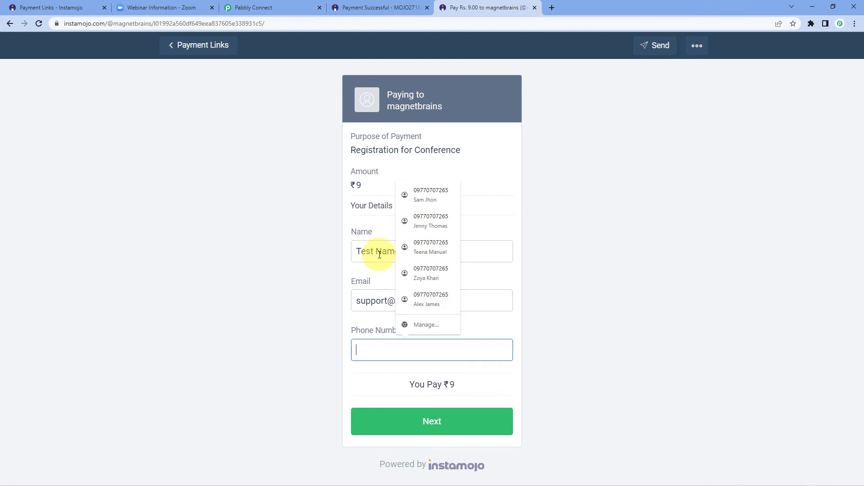
text(1111)
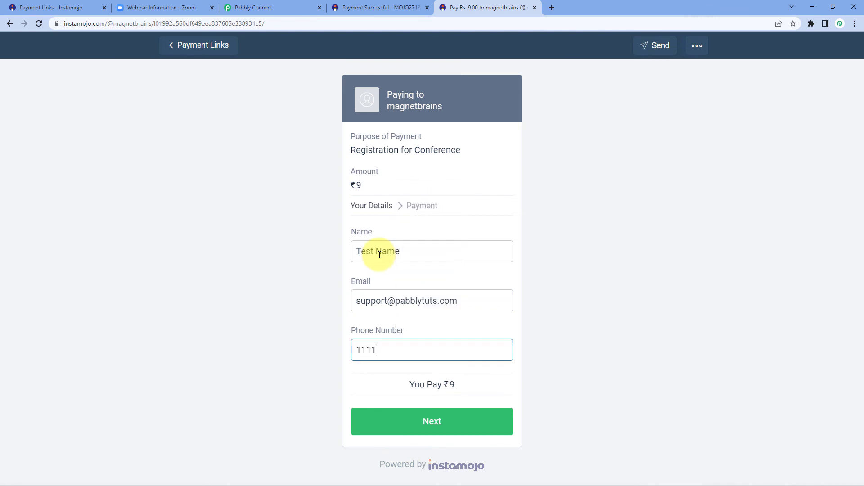
text(2244)
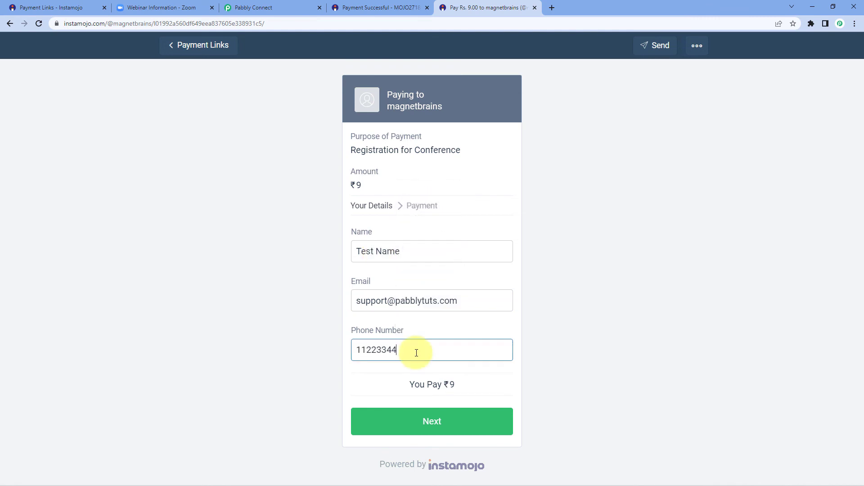
text(55)
Step: Pay ₹9 for Registration for Conference and reach the Payment Successful receipt
click(354, 411)
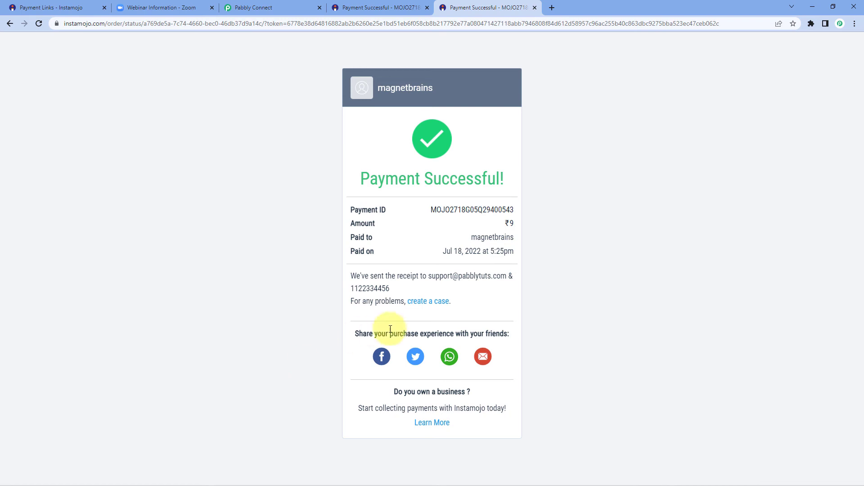
drag(389, 289, 327, 290)
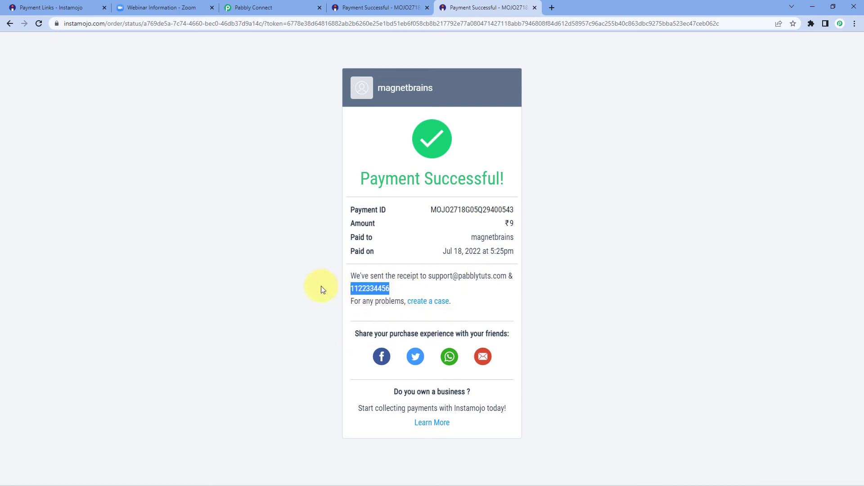
click(322, 288)
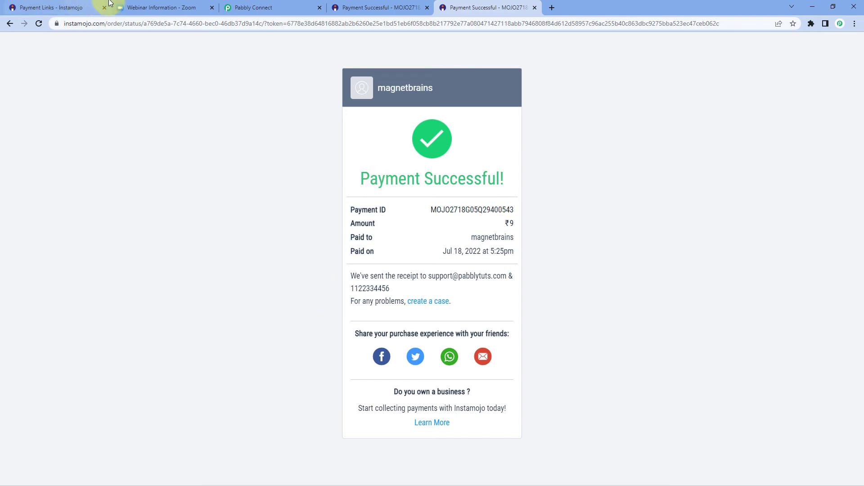
Step: View the Developers Conference webinar registrants in Zoom, seeing 2 approved, then close the list
click(162, 8)
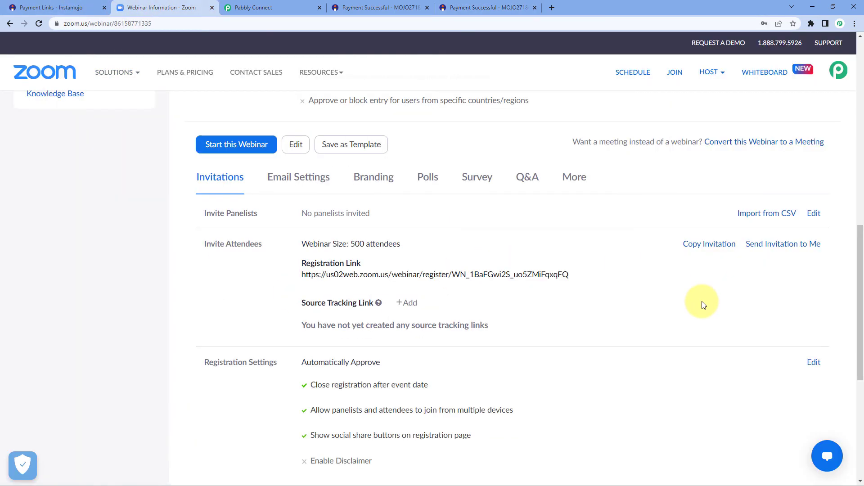
scroll(471, 254, up, 4)
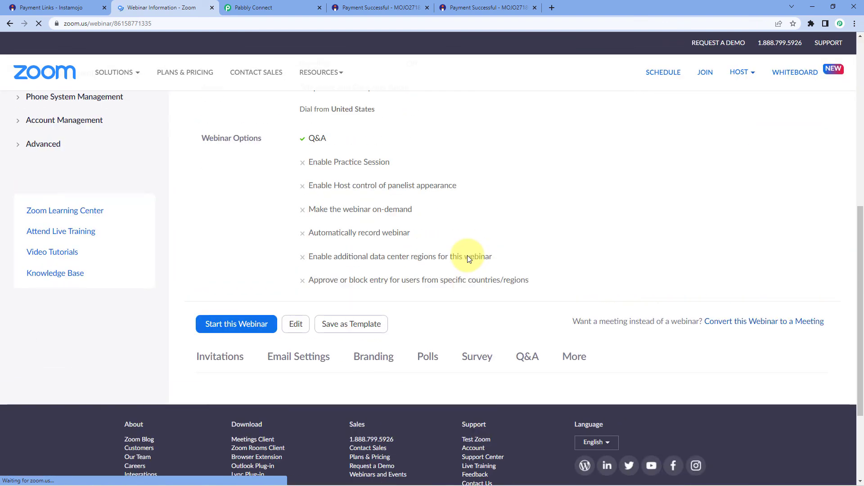
scroll(468, 256, down, 1)
scroll(469, 257, down, 8)
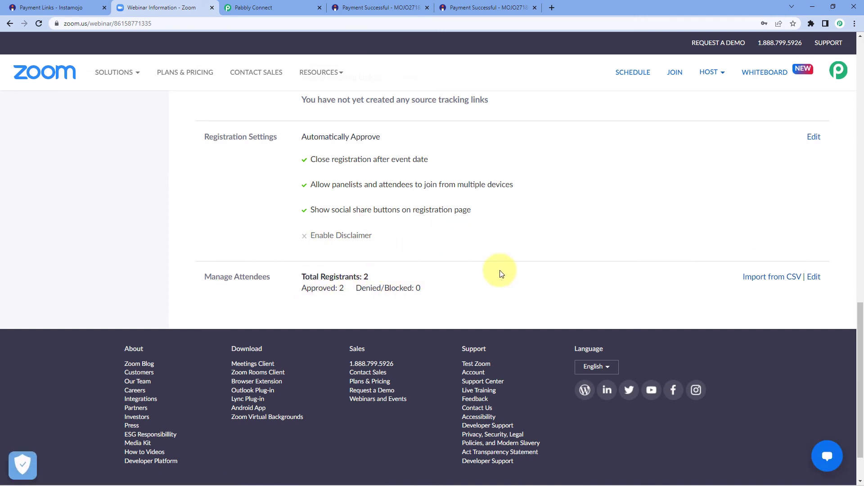
click(811, 279)
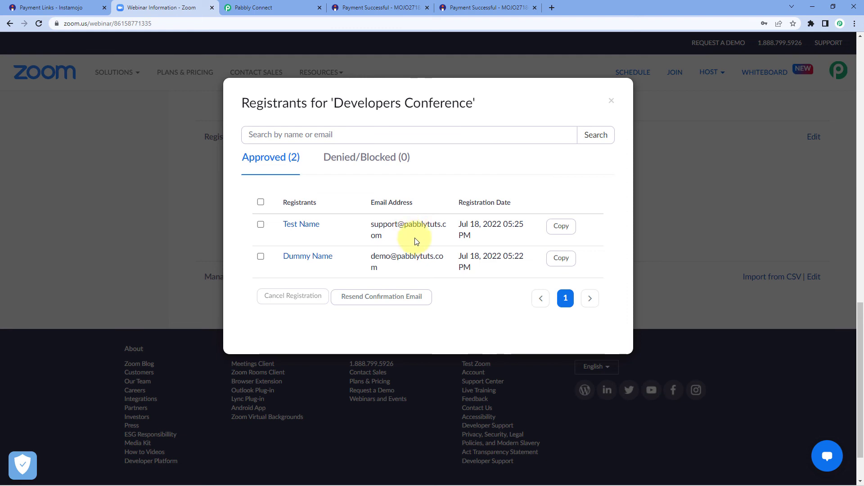
click(610, 100)
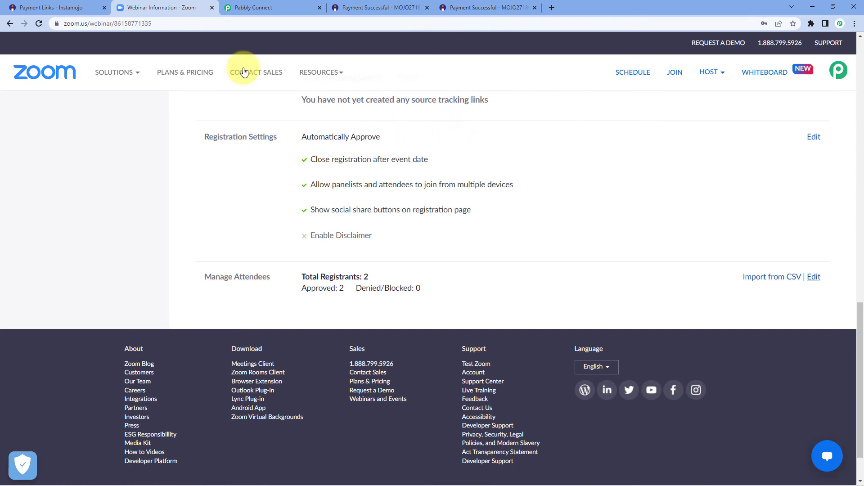
Step: Return to the Instamojo to Zoom workflow and collapse the Instamojo New Sale trigger
click(298, 7)
scroll(769, 216, up, 5)
scroll(768, 219, up, 15)
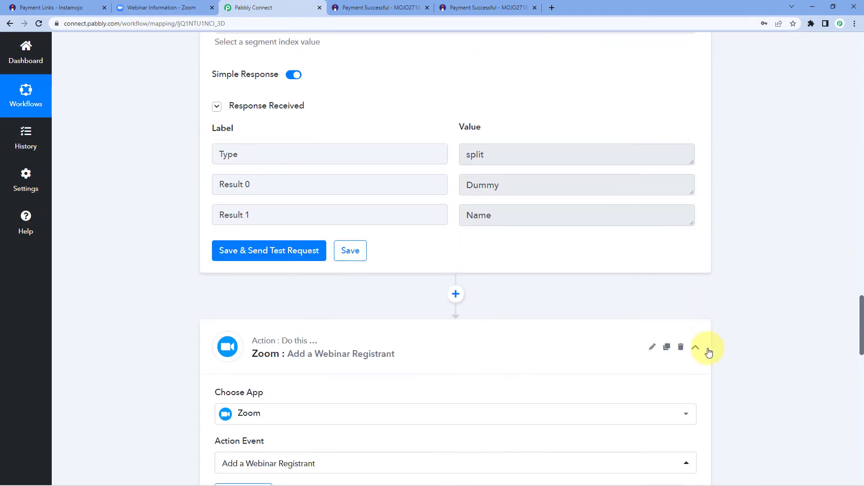
scroll(720, 243, up, 15)
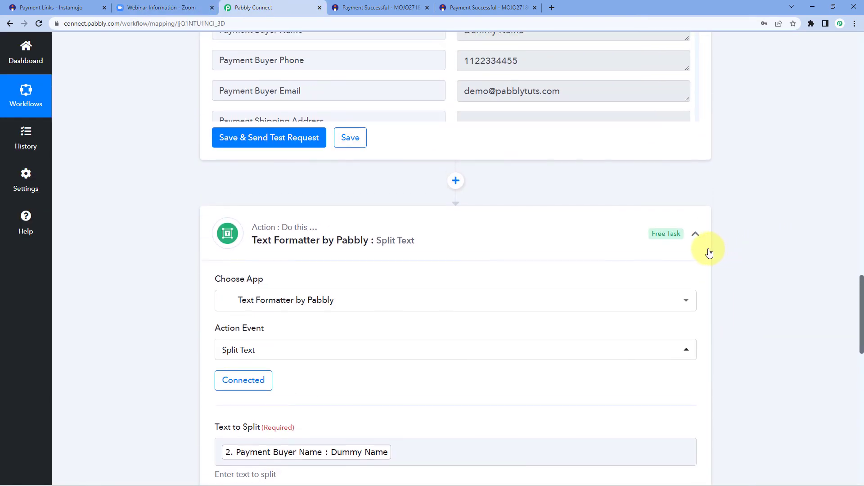
scroll(720, 231, up, 15)
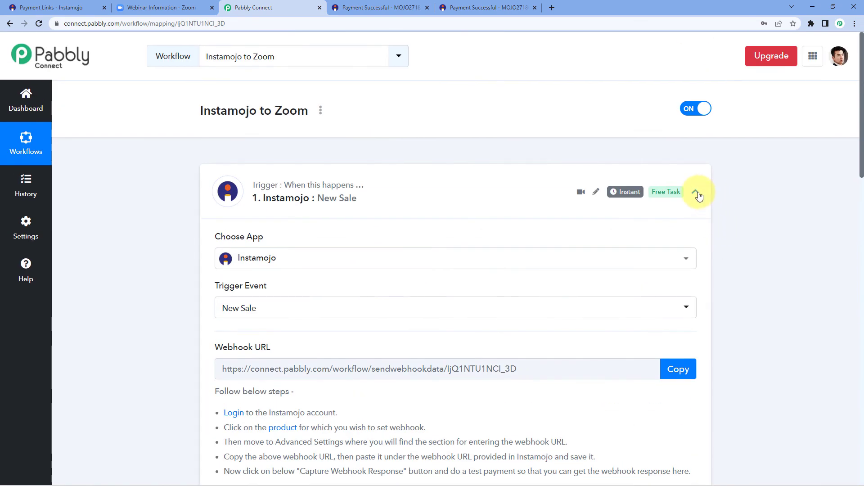
click(695, 192)
scroll(630, 135, down, 1)
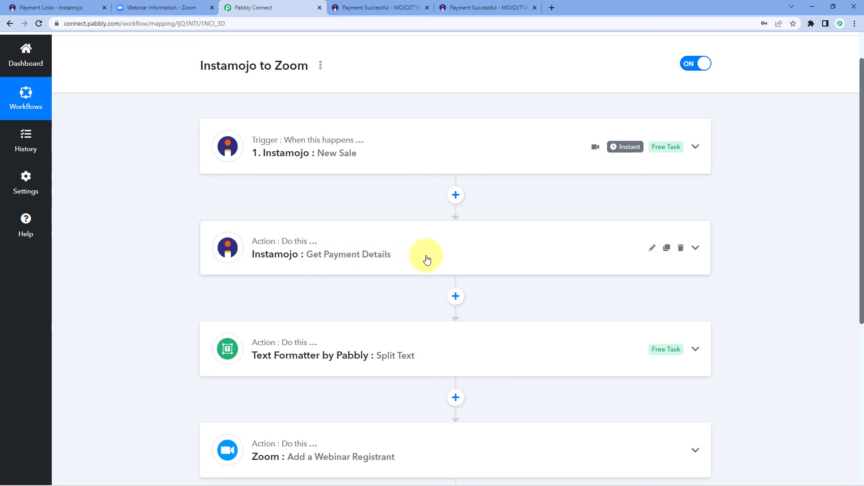
scroll(426, 260, down, 3)
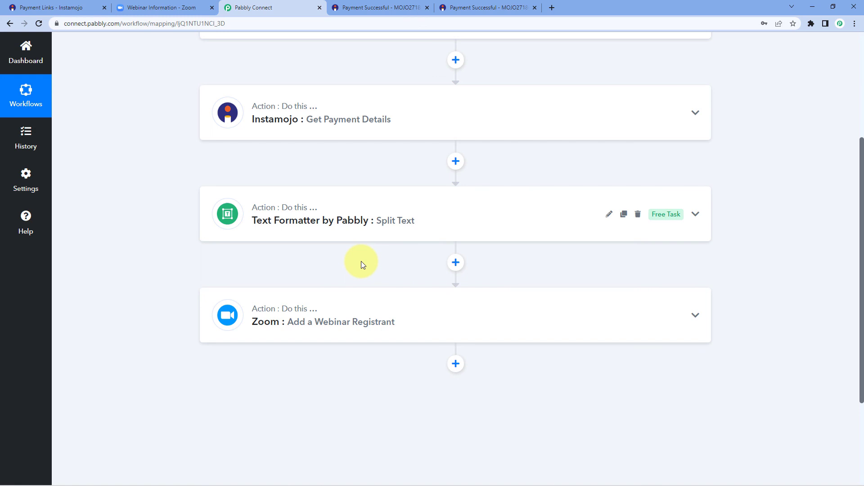
Step: Expand the Zoom Add a Webinar Registrant step to review it, then collapse it
click(312, 321)
scroll(168, 338, down, 4)
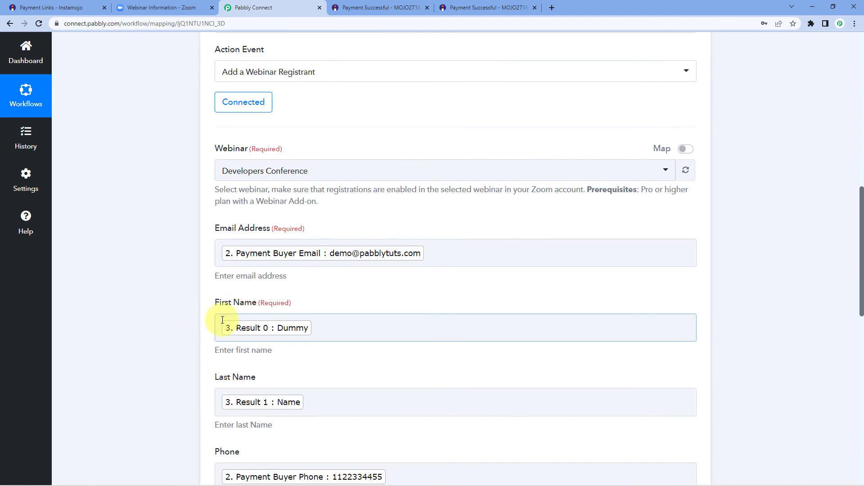
scroll(332, 169, up, 3)
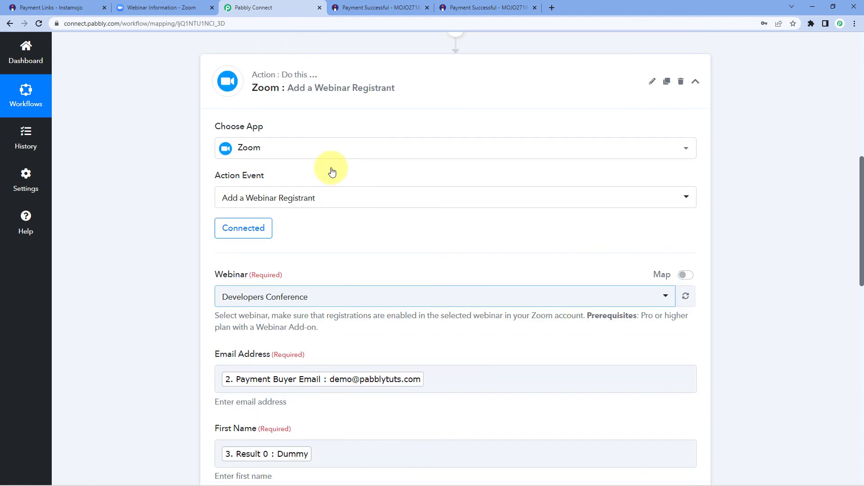
click(353, 103)
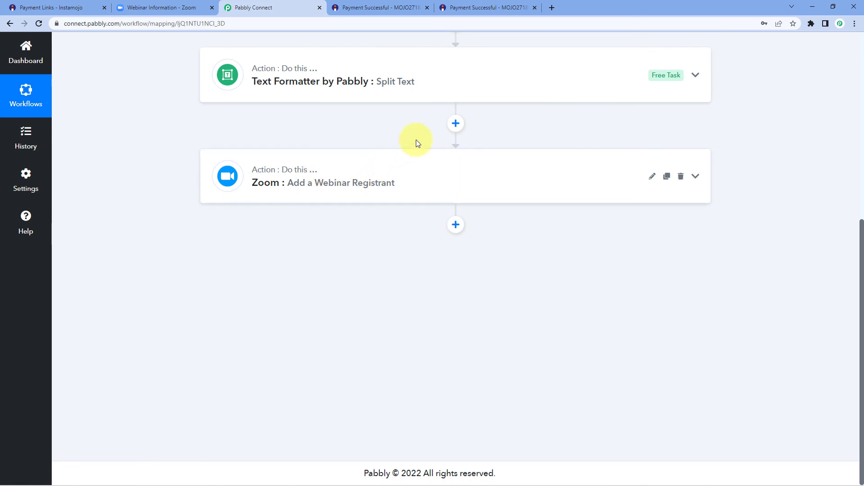
scroll(797, 137, up, 7)
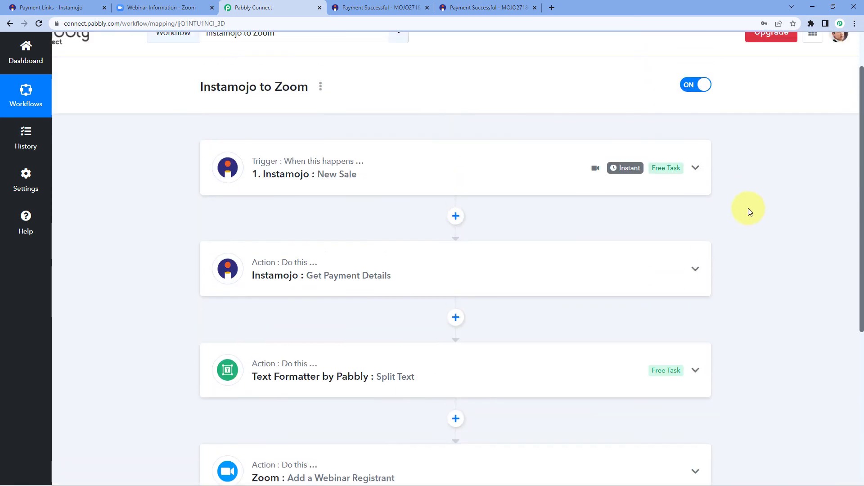
scroll(745, 213, down, 5)
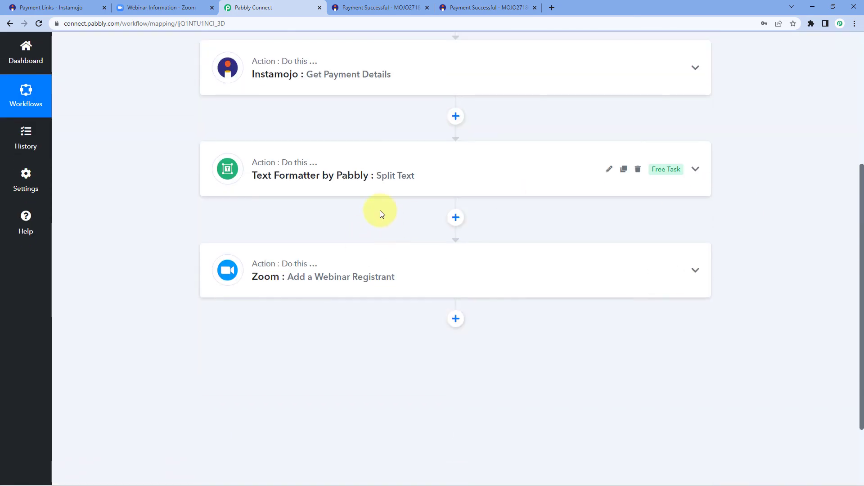
scroll(757, 192, up, 5)
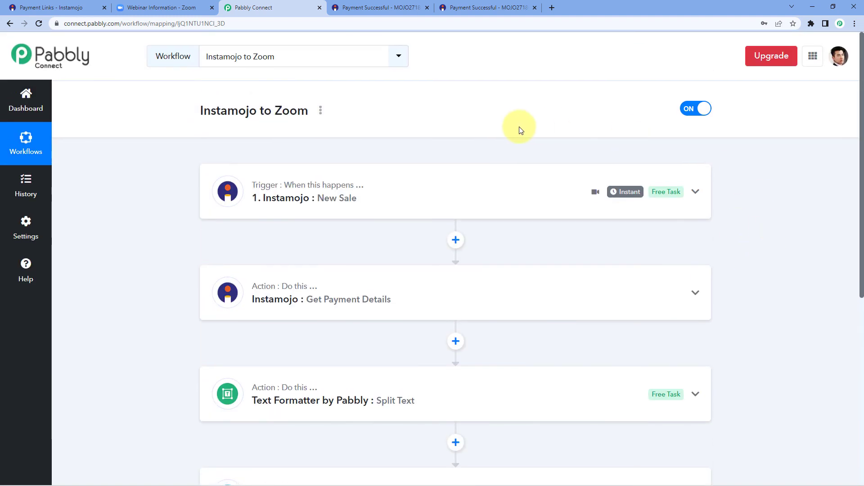